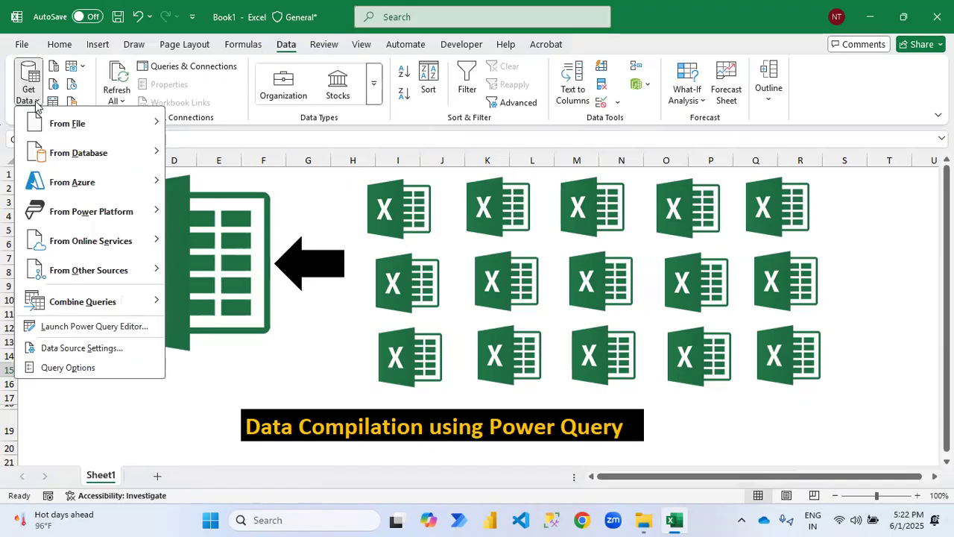
Step: Start a data import from a folder and choose the Sales folder on the Desktop as the source
mouse_move(66, 128)
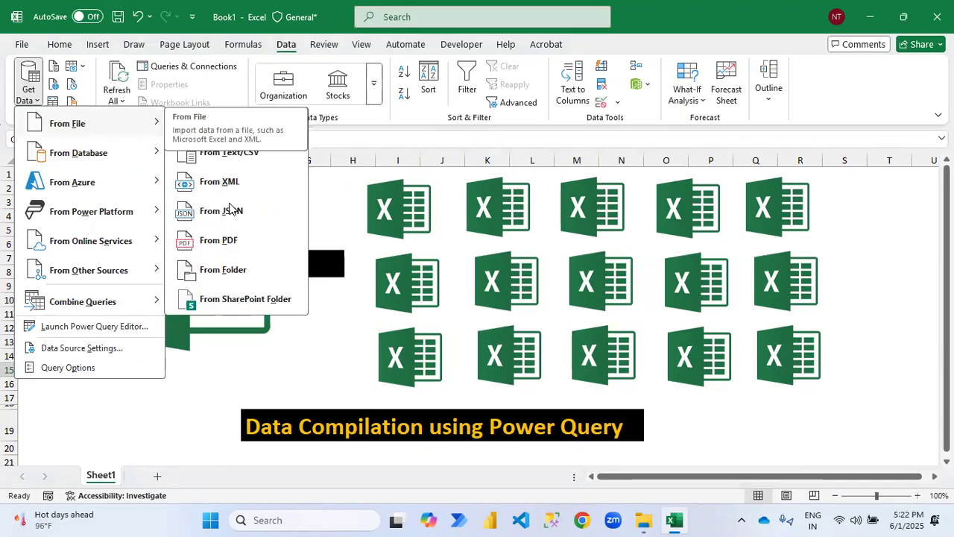
click(213, 276)
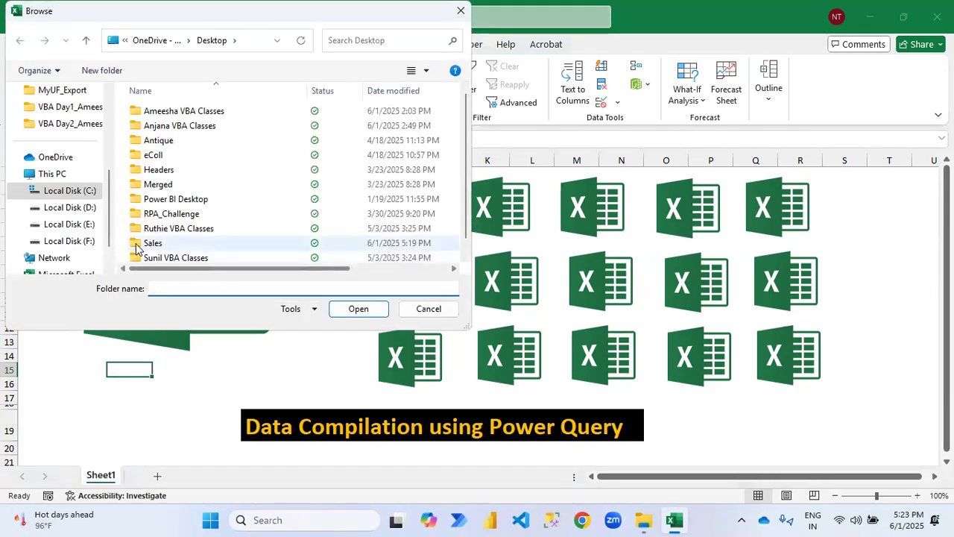
scroll(108, 209, up, 1)
scroll(108, 209, up, 4)
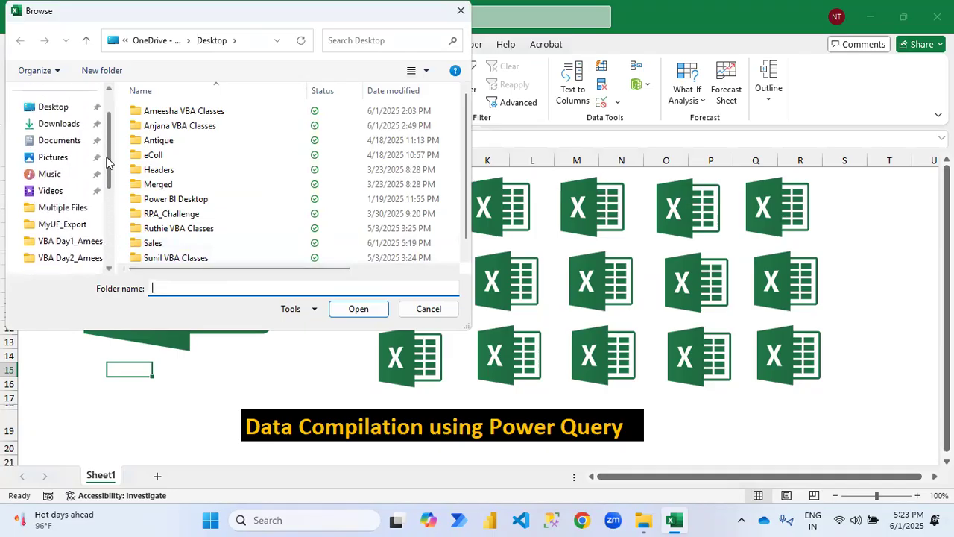
click(65, 146)
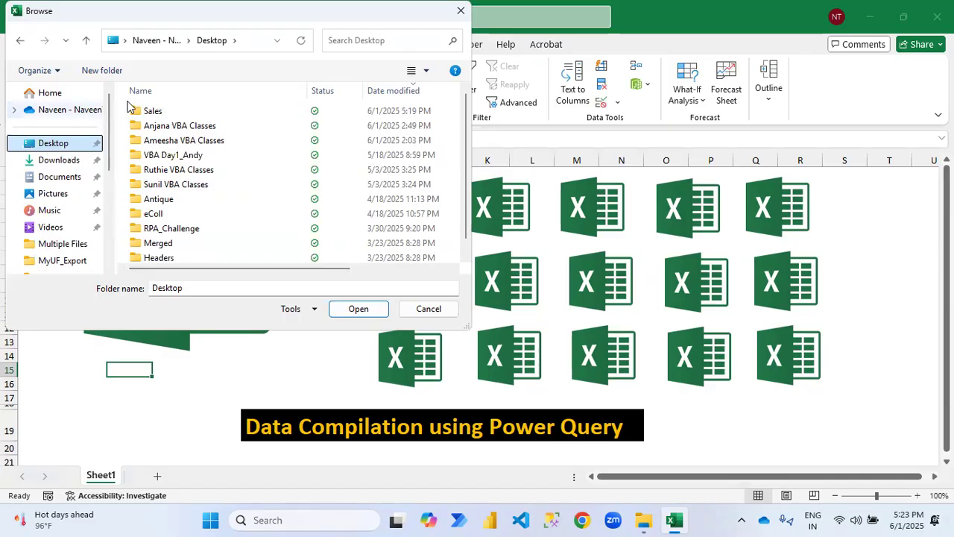
click(172, 113)
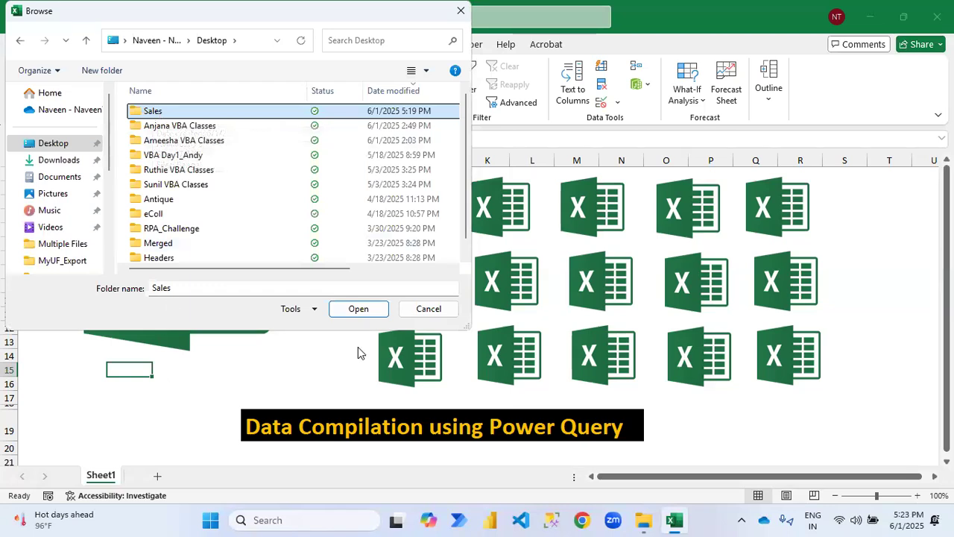
click(358, 312)
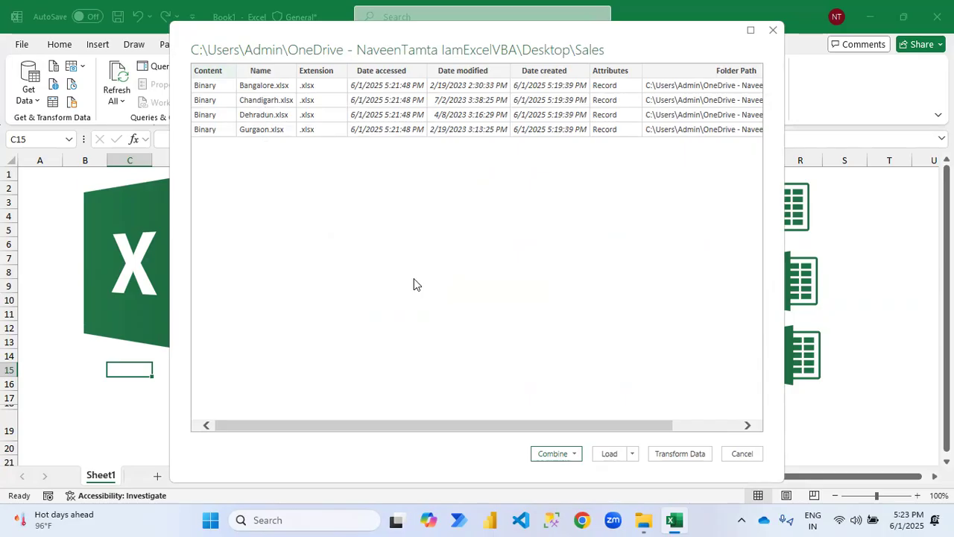
Step: Combine and transform the folder's files, using Parameter1 as the object extracted from each file and the first file as sample
click(575, 454)
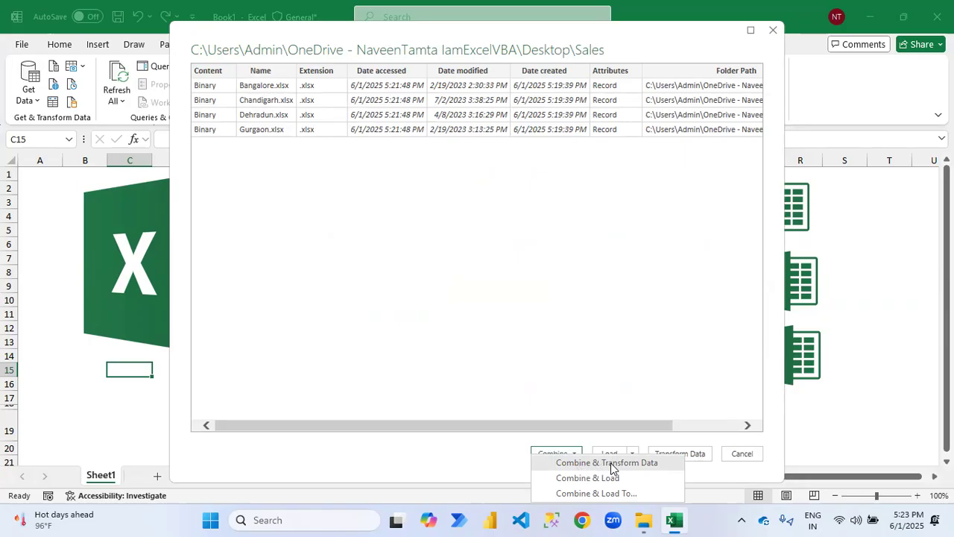
click(610, 462)
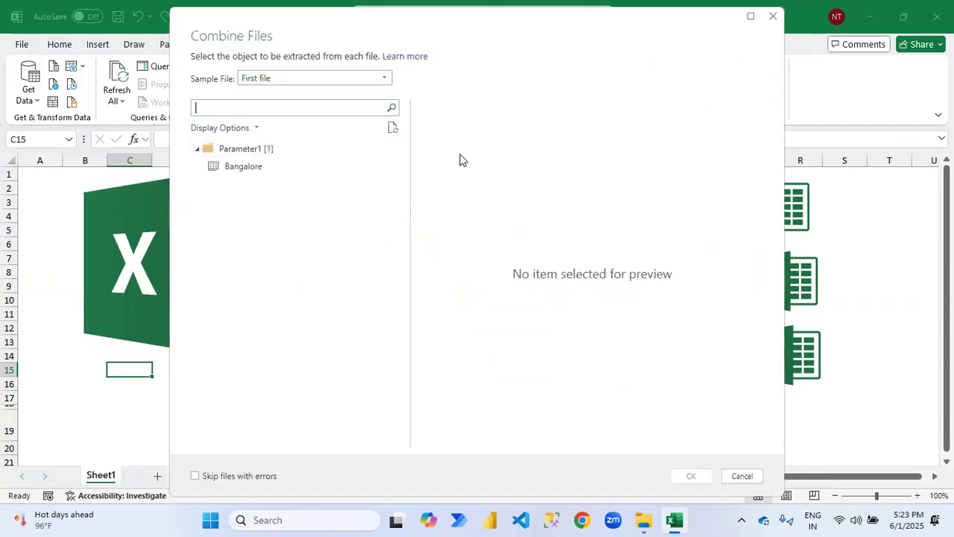
click(241, 150)
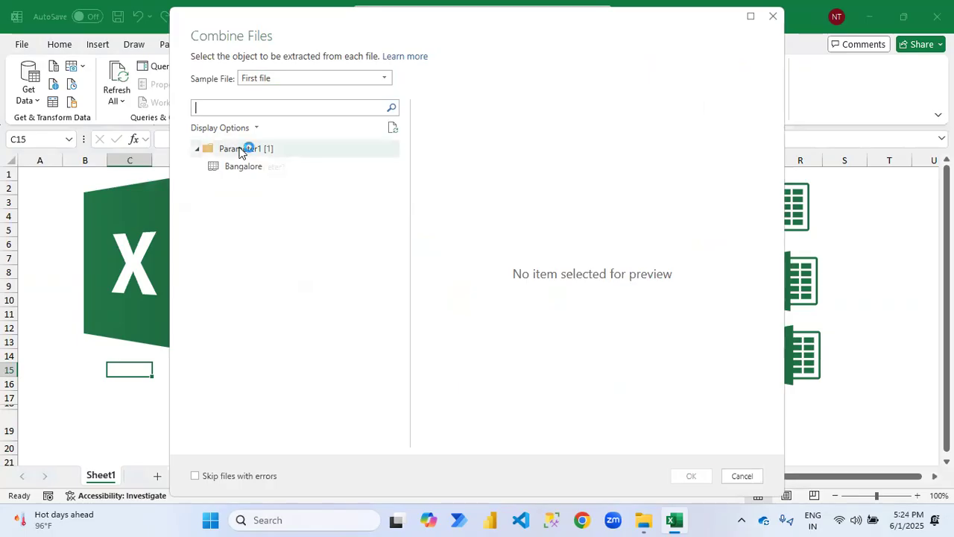
click(691, 475)
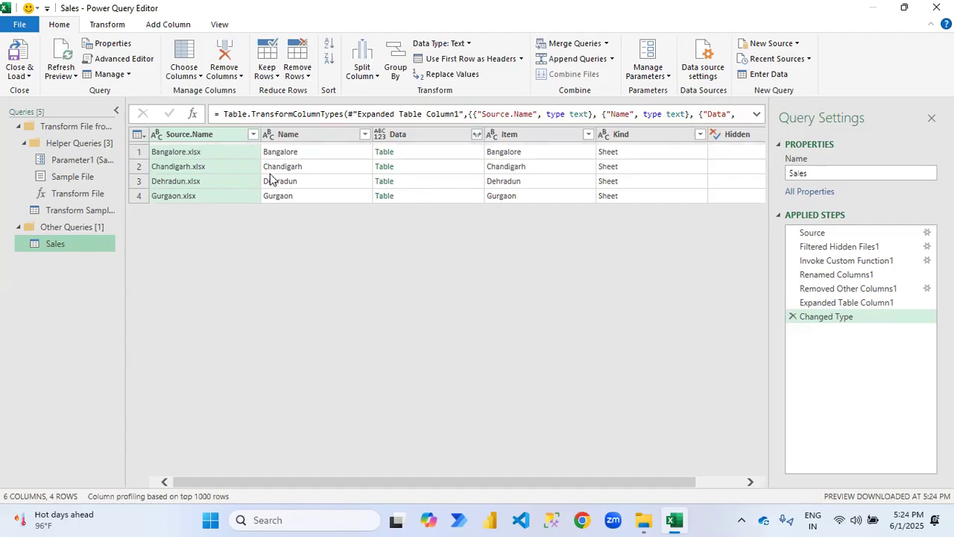
Step: Expand the Data column with all its columns and the original name as prefix, and remove the Source.Name and Name columns
click(476, 135)
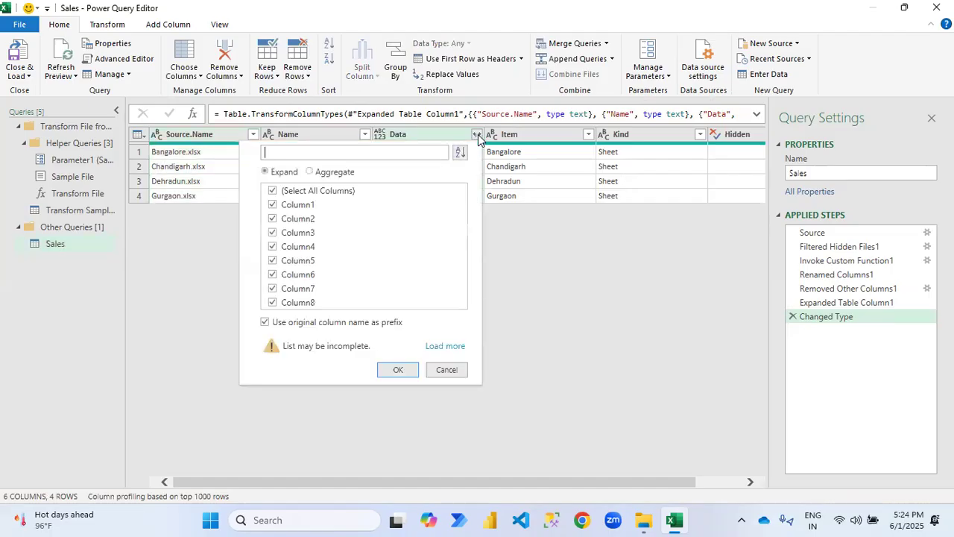
click(398, 369)
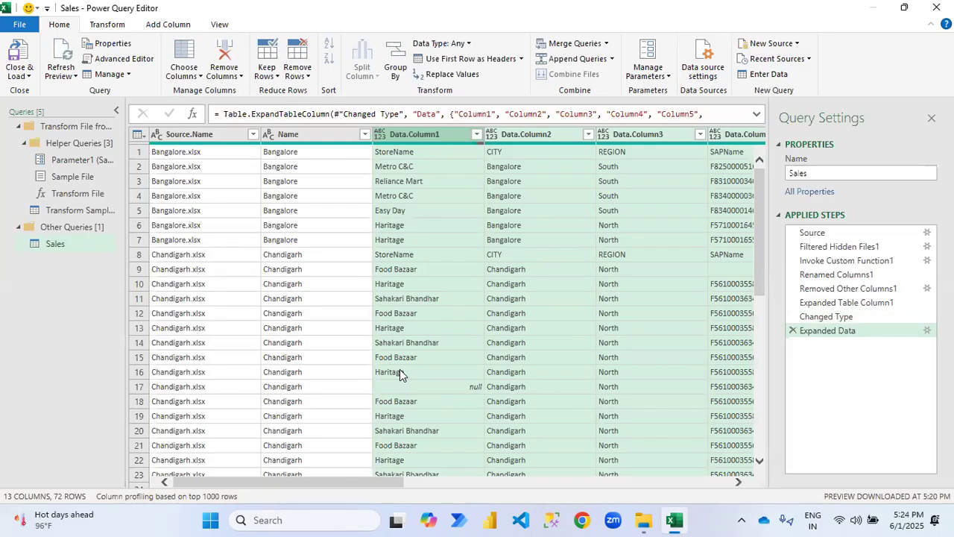
click(198, 134)
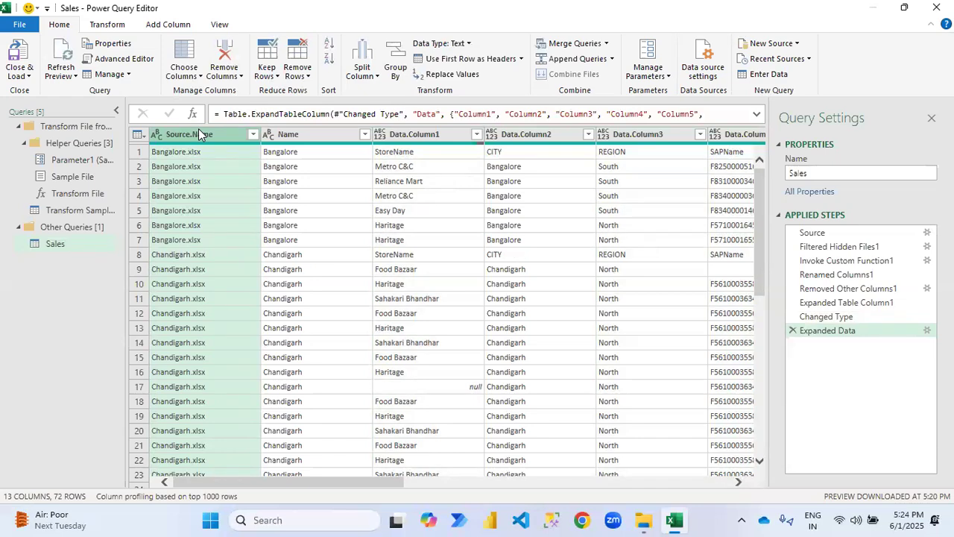
ctrl+click(306, 135)
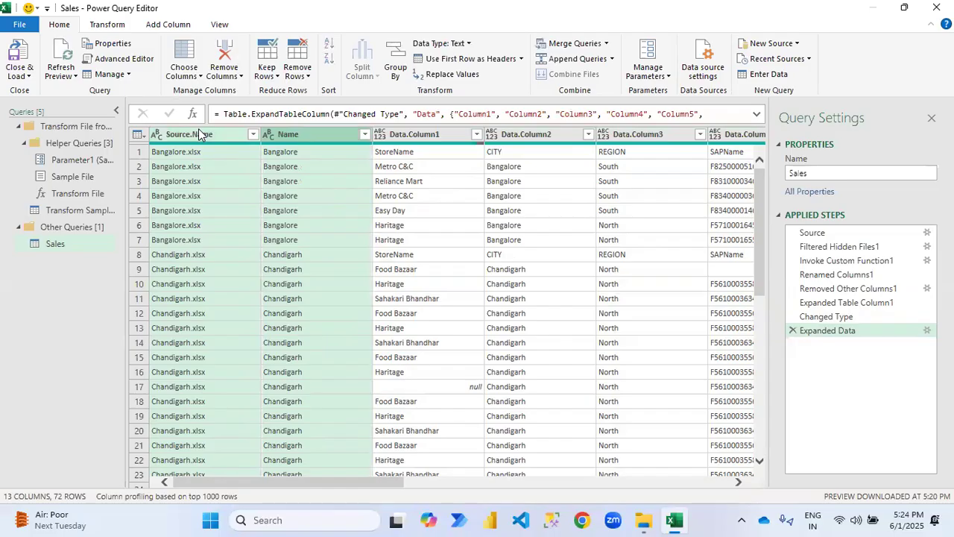
right_click(301, 133)
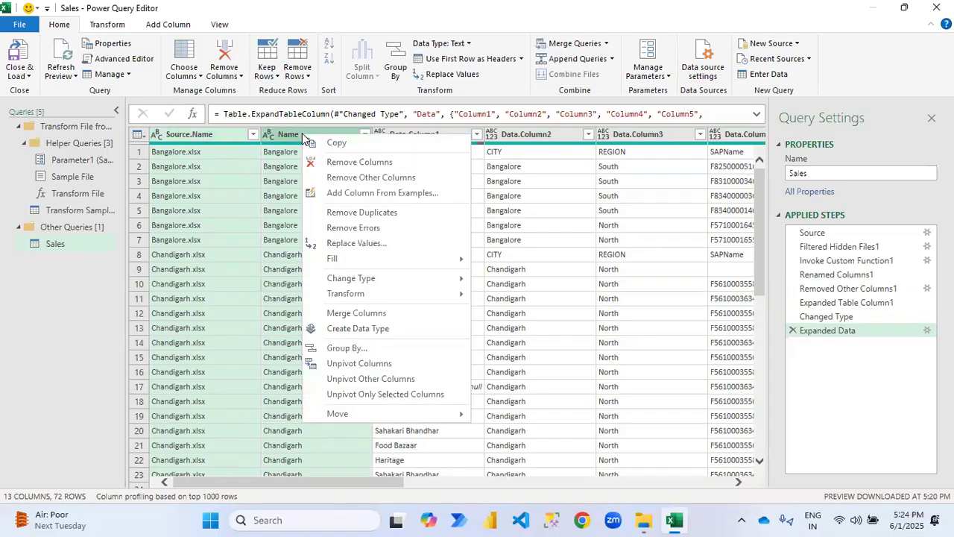
click(386, 163)
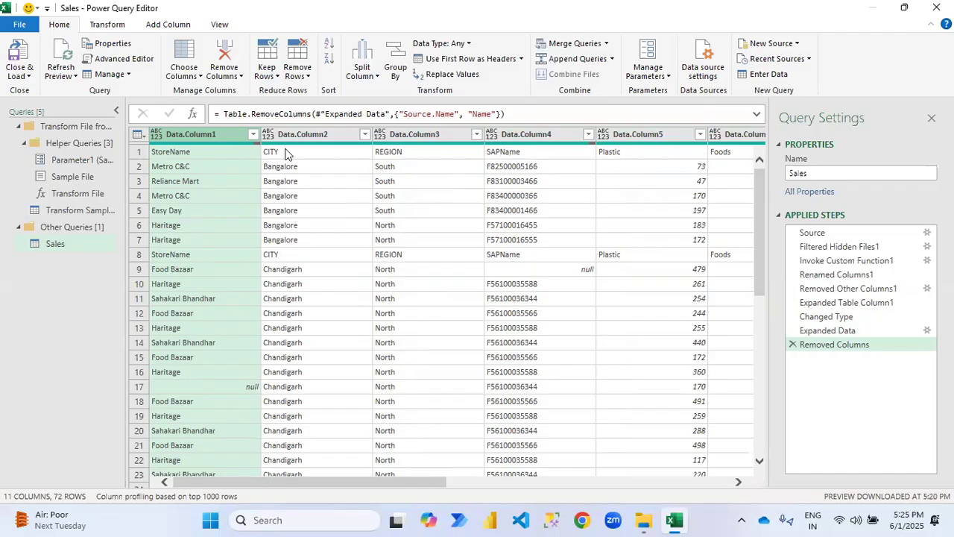
Step: Promote the first row of the combined Sales table to column headers
click(466, 60)
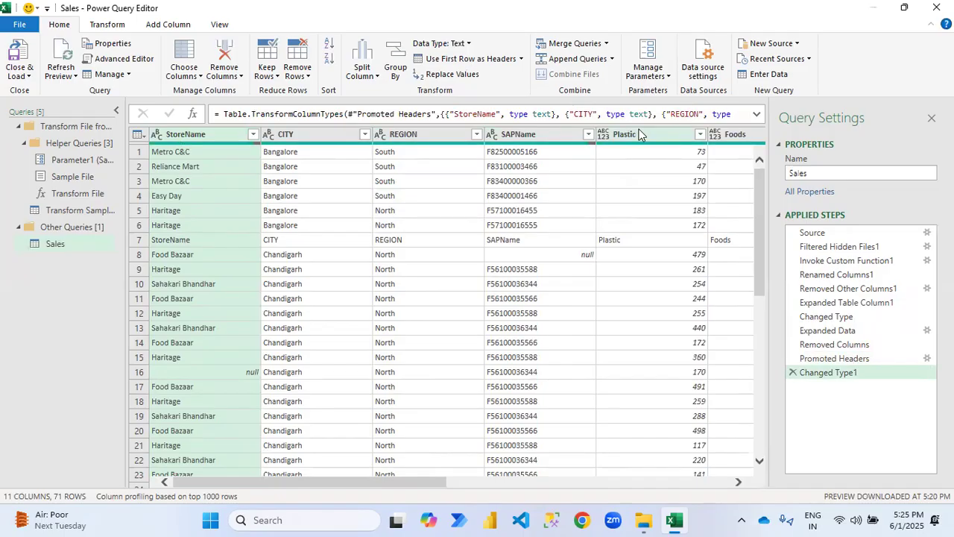
click(602, 134)
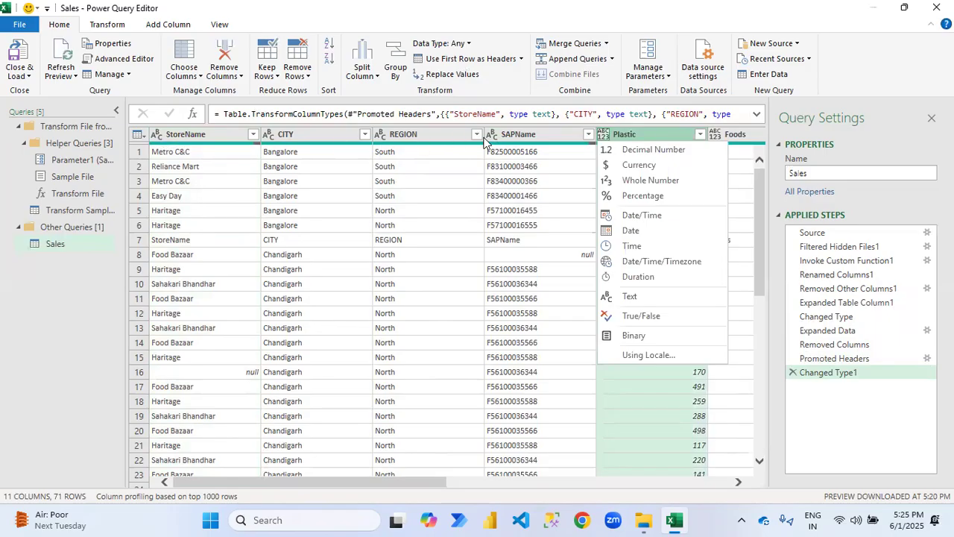
click(637, 138)
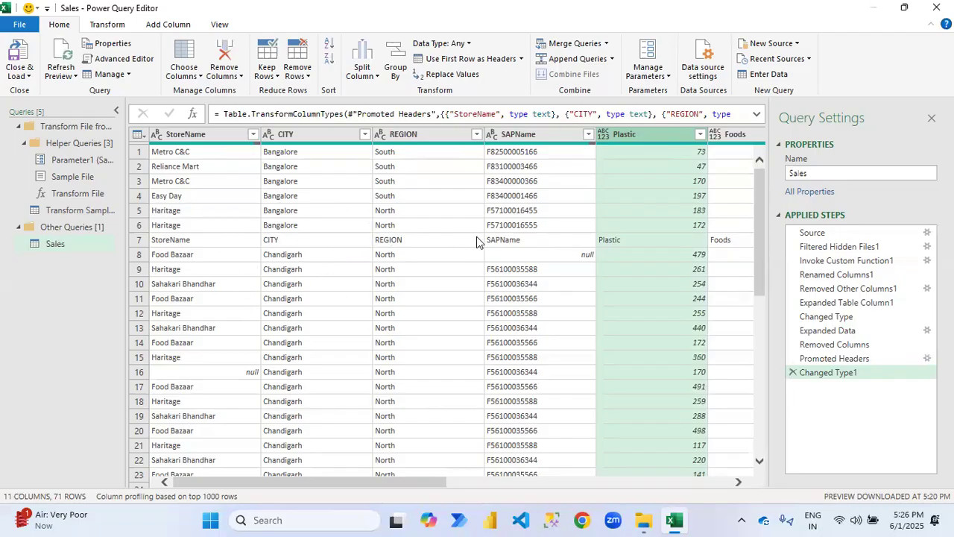
Step: Filter the StoreName column to exclude the (null) rows and the repeated StoreName header rows
click(252, 135)
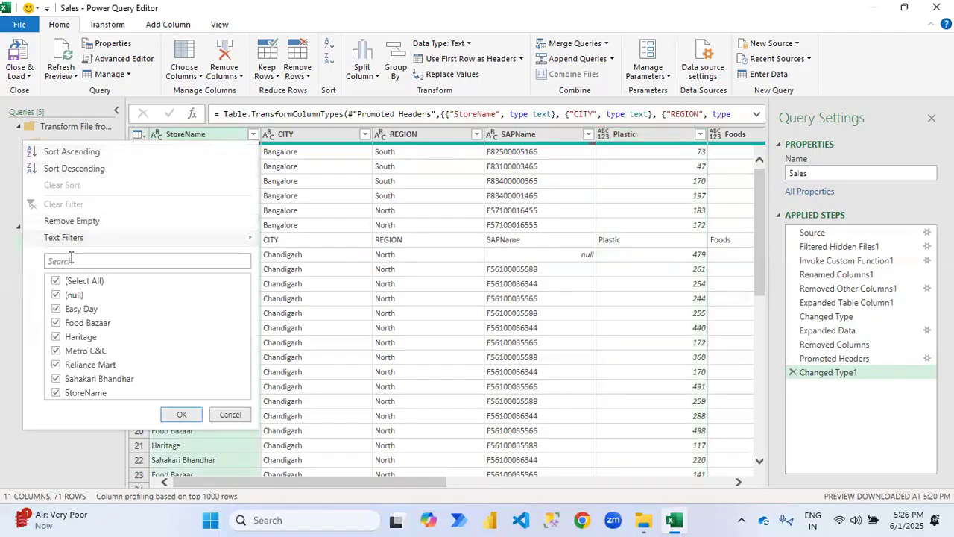
click(56, 295)
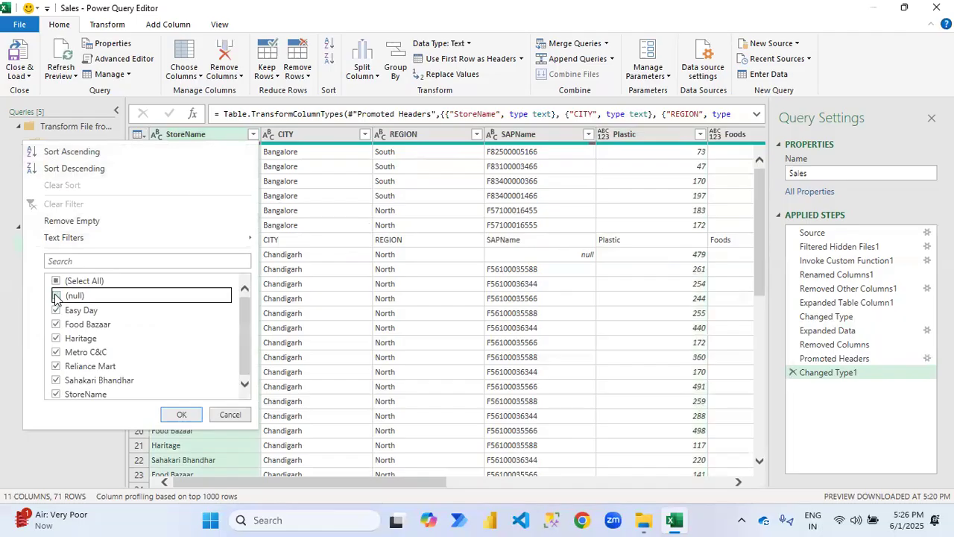
click(56, 394)
click(181, 415)
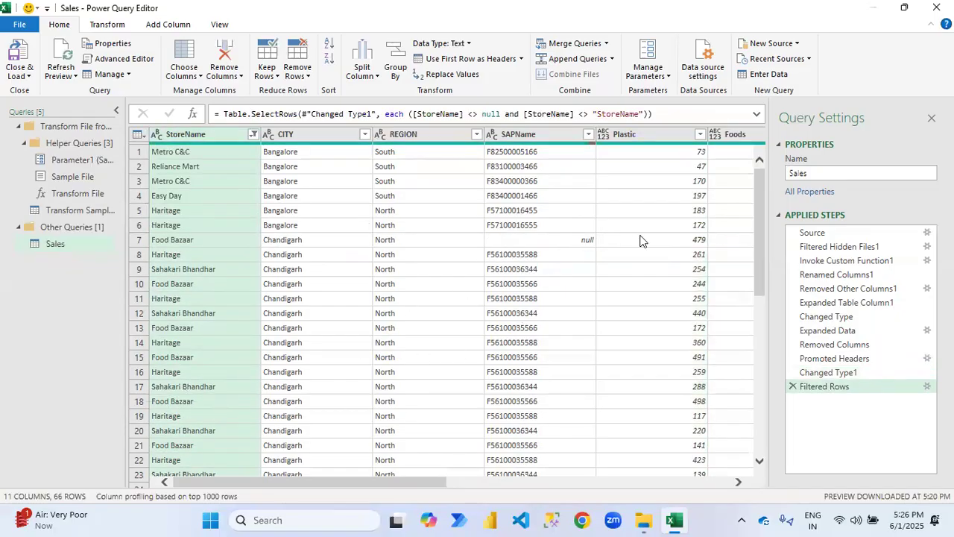
Step: Set the data type of the Plastic, Foods, Liquid and Other columns to Whole Number
click(604, 137)
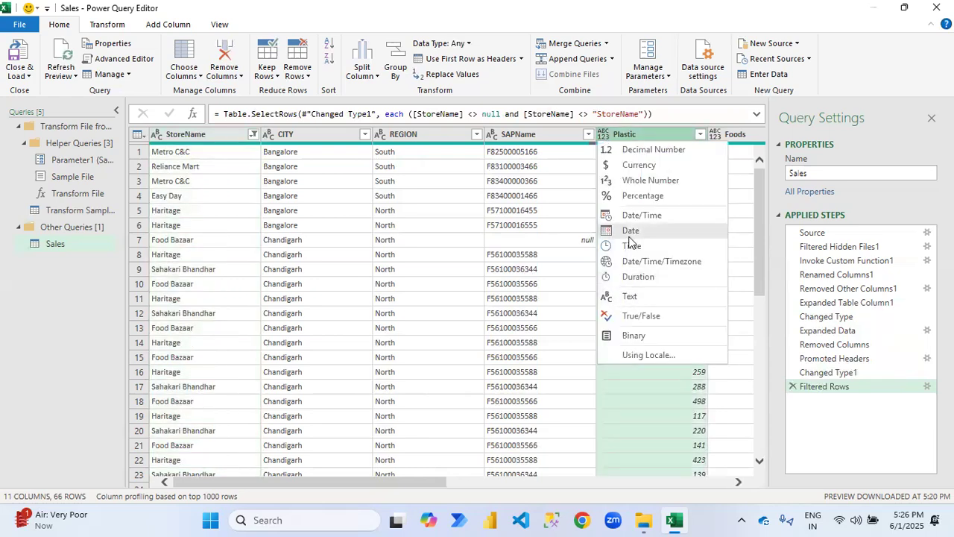
click(630, 180)
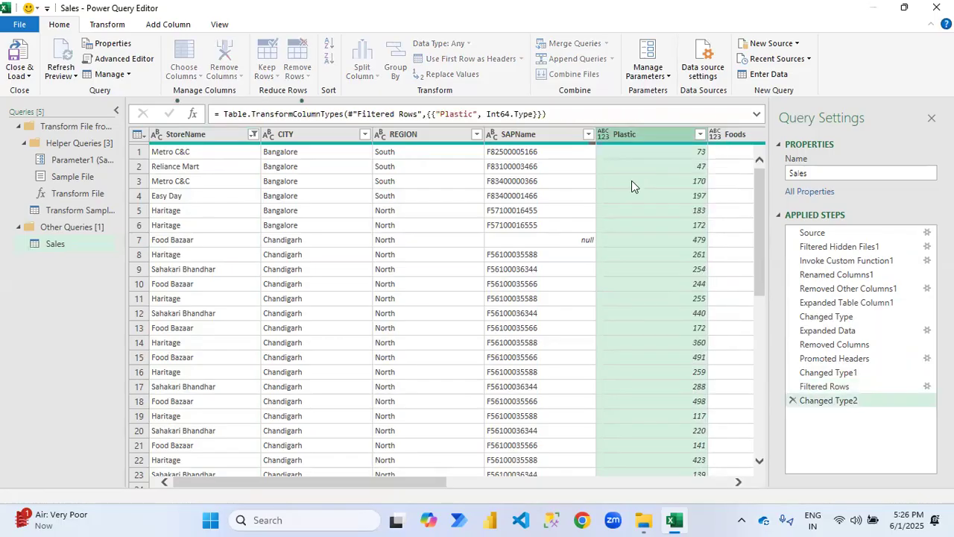
drag(415, 484, 543, 484)
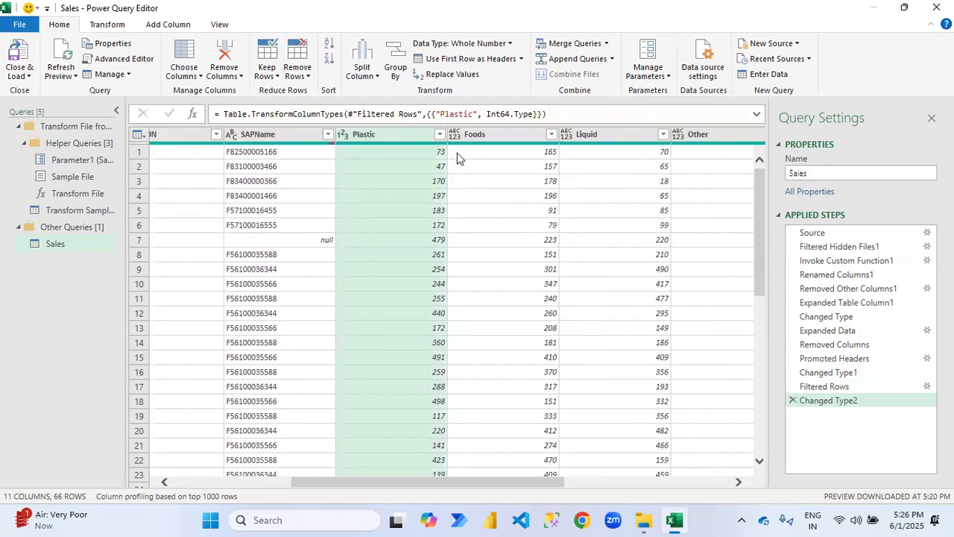
click(454, 138)
click(462, 179)
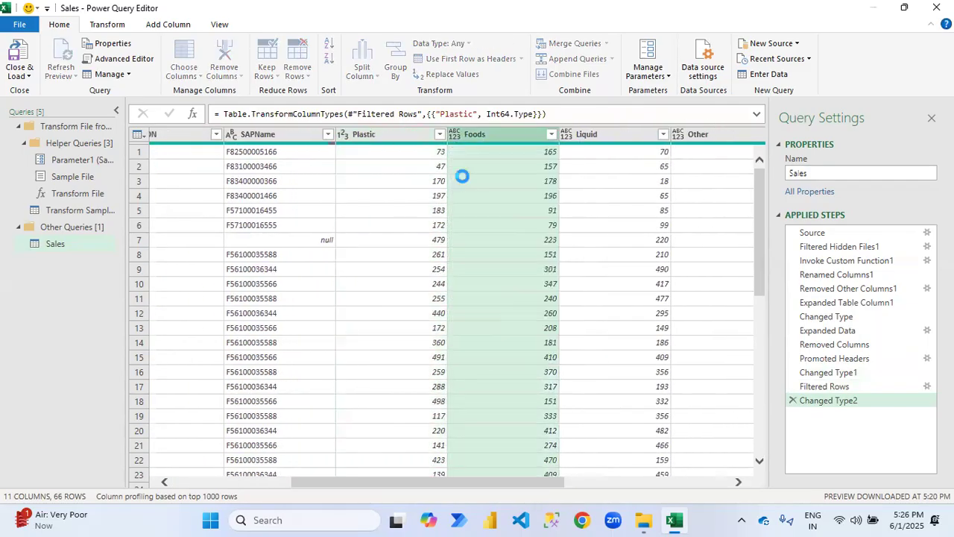
click(567, 136)
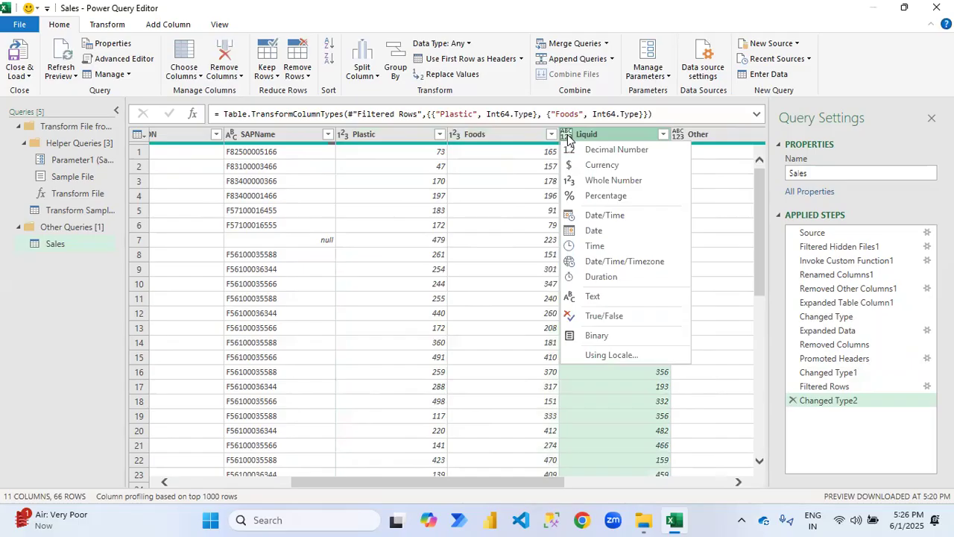
click(589, 180)
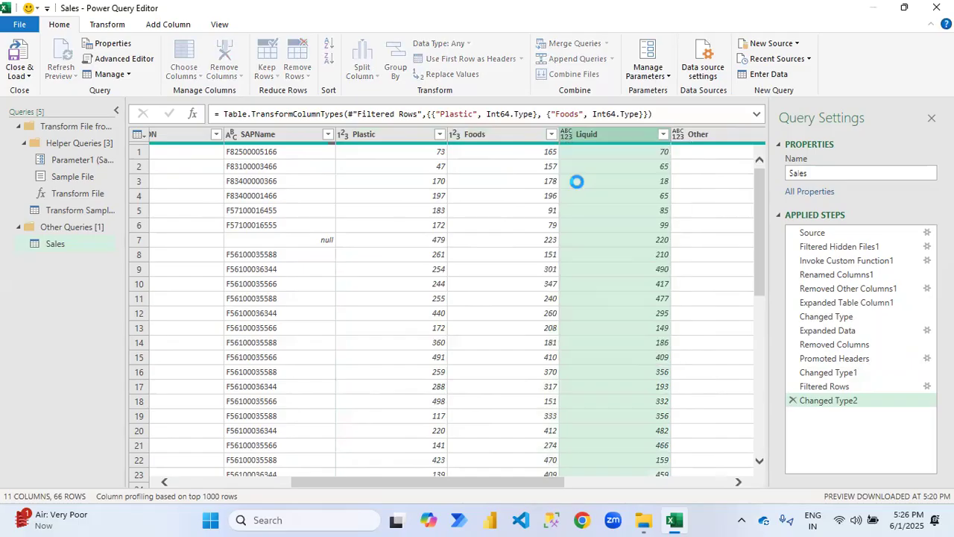
click(674, 136)
click(651, 136)
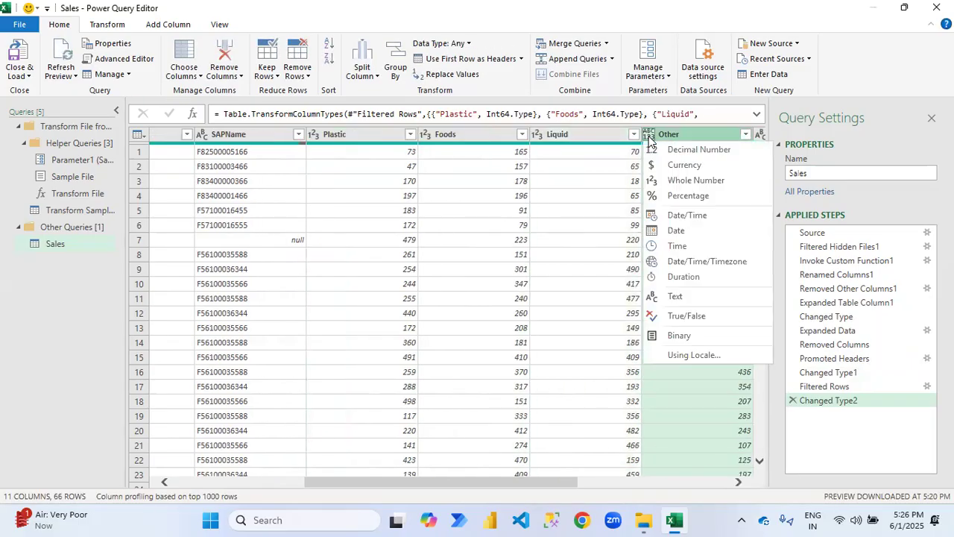
click(656, 181)
Step: Remove the Sheet and false columns at the end of the Sales query
drag(571, 484, 692, 483)
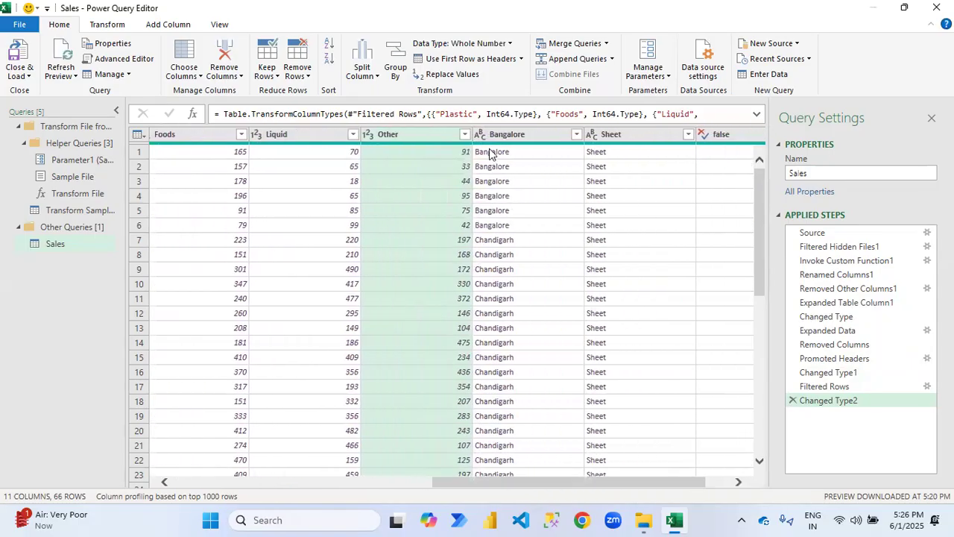
click(652, 140)
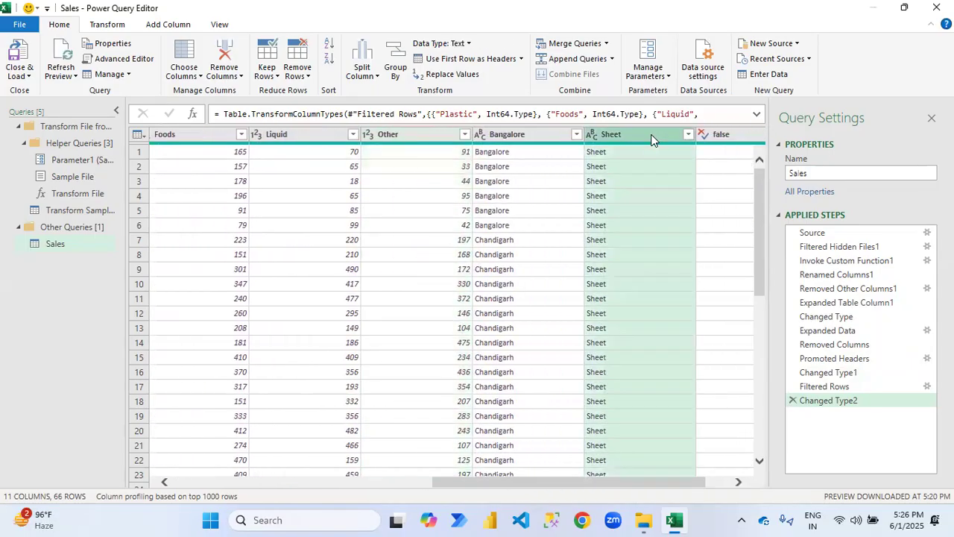
key(shift+Right)
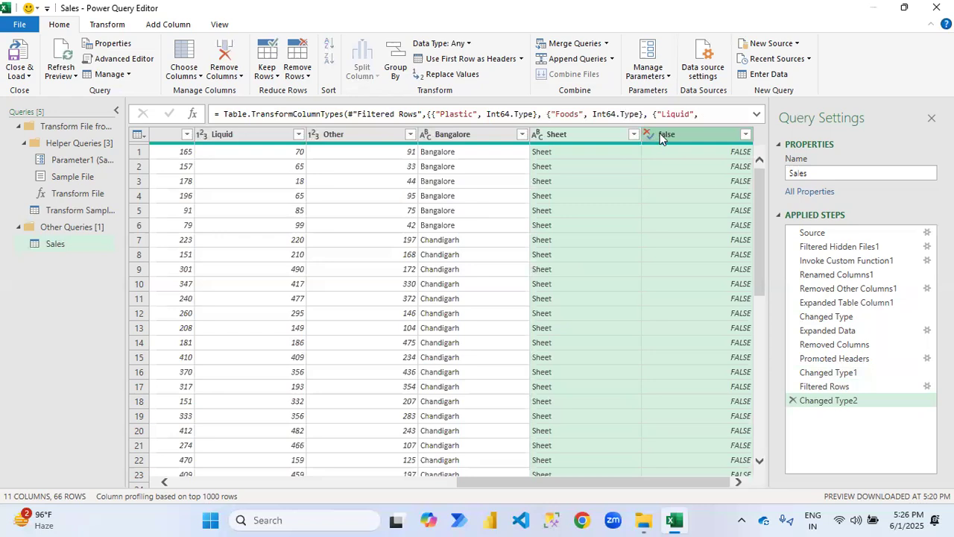
right_click(661, 137)
click(701, 161)
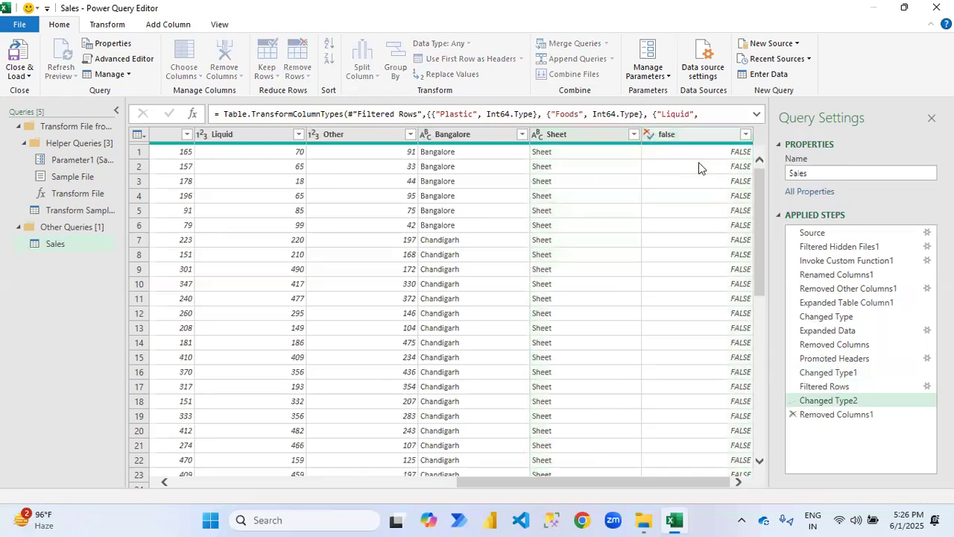
Step: Rename the Bangalore column as CityName
double_click(673, 134)
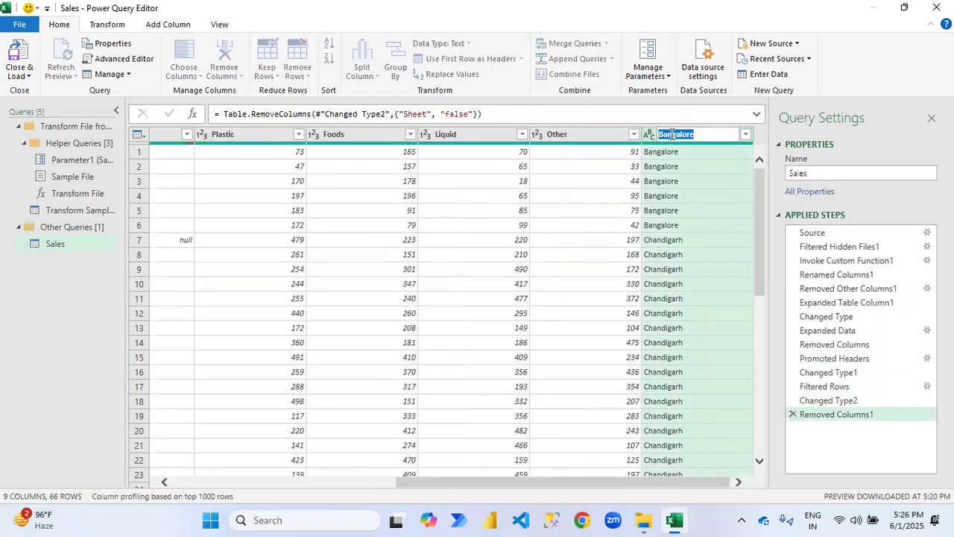
text(CityName)
key(Return)
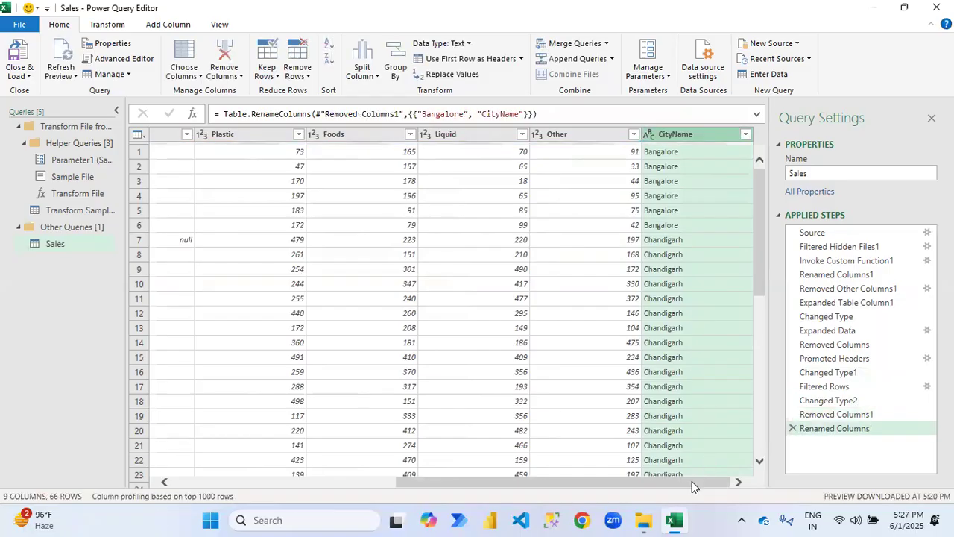
Step: Compare the CityName column with the CITY column and remove the duplicate CityName column from the Sales query
drag(692, 481, 442, 485)
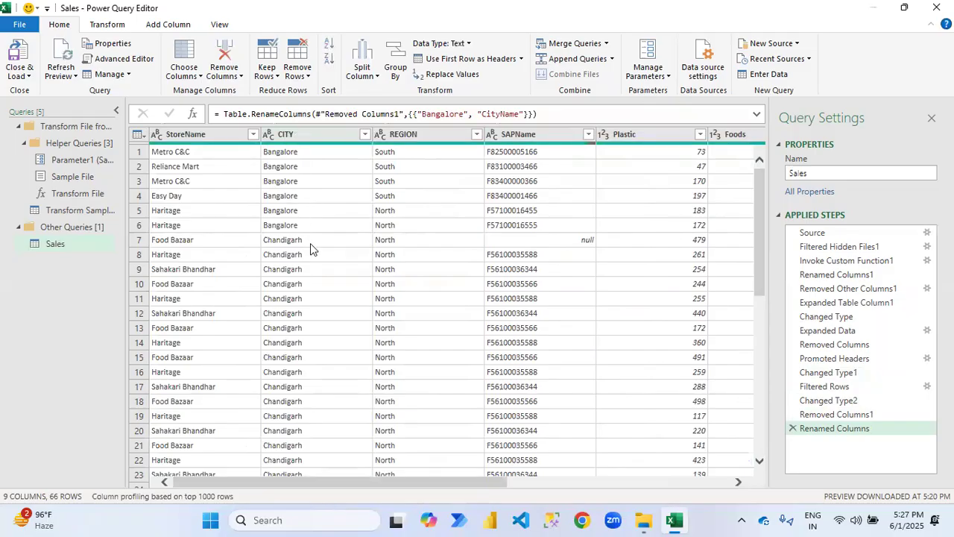
drag(415, 483, 642, 483)
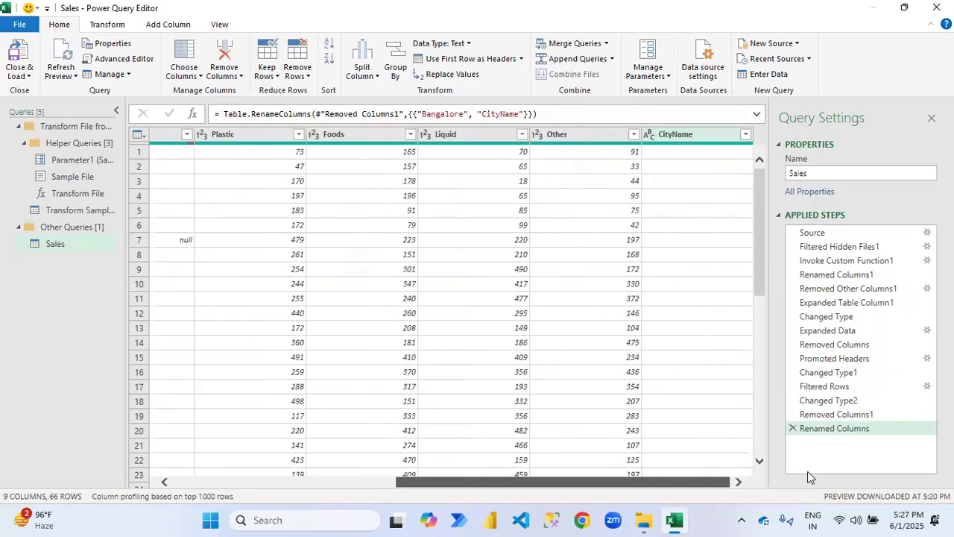
click(674, 134)
right_click(700, 133)
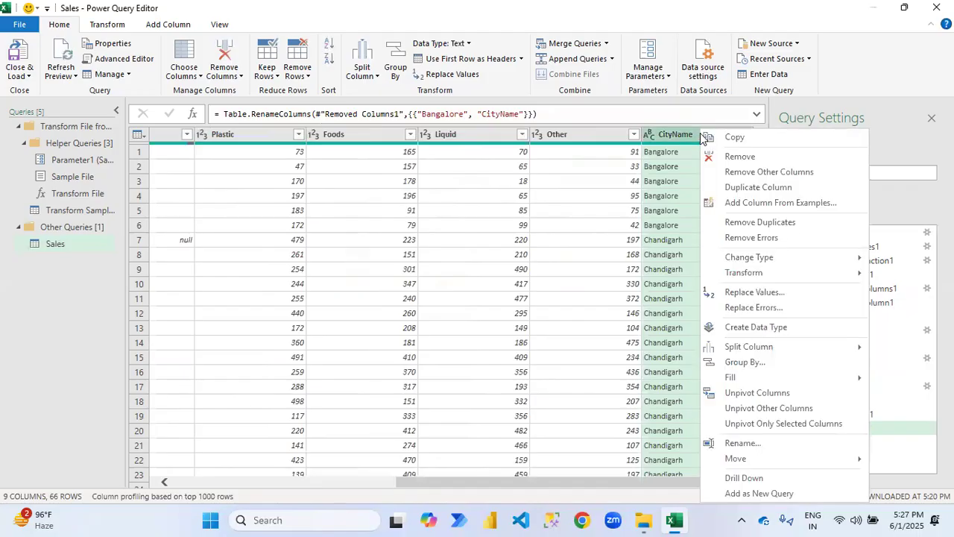
click(738, 156)
drag(660, 480, 377, 479)
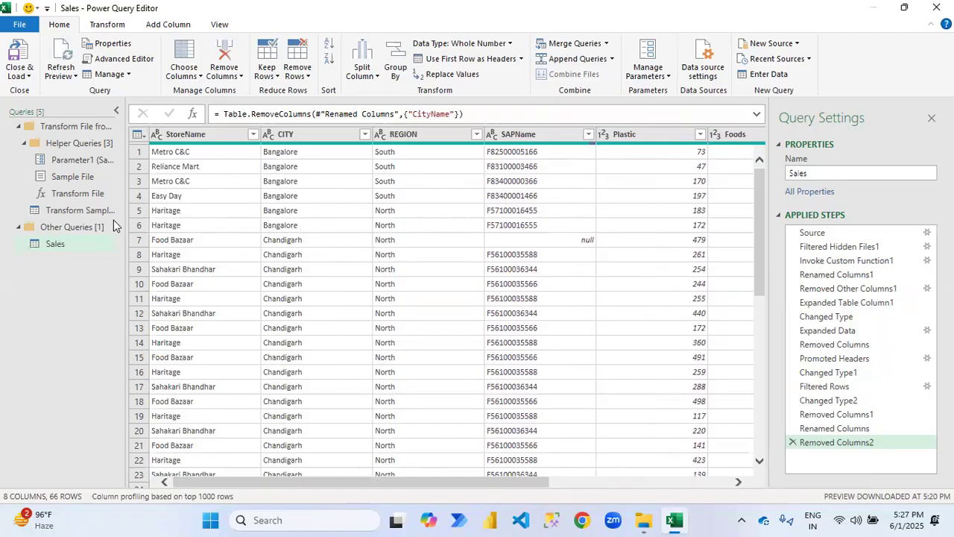
Step: Close and load the Sales query into the workbook and apply the default table style to all query tables
click(28, 78)
click(35, 89)
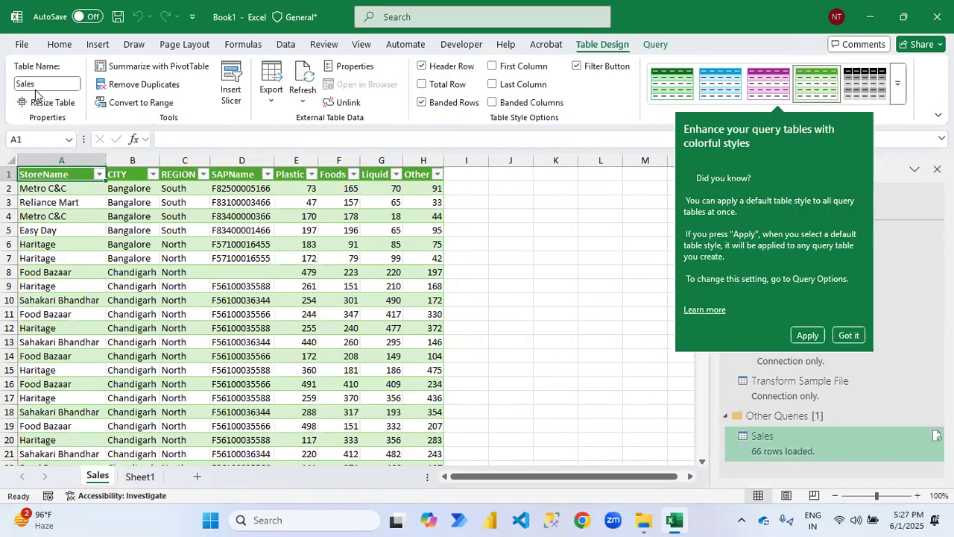
key(Right)
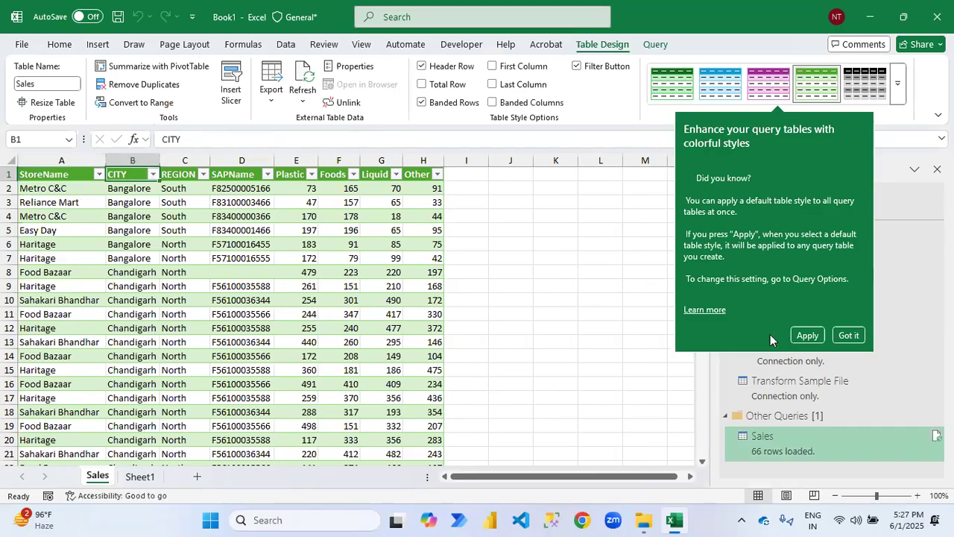
click(806, 336)
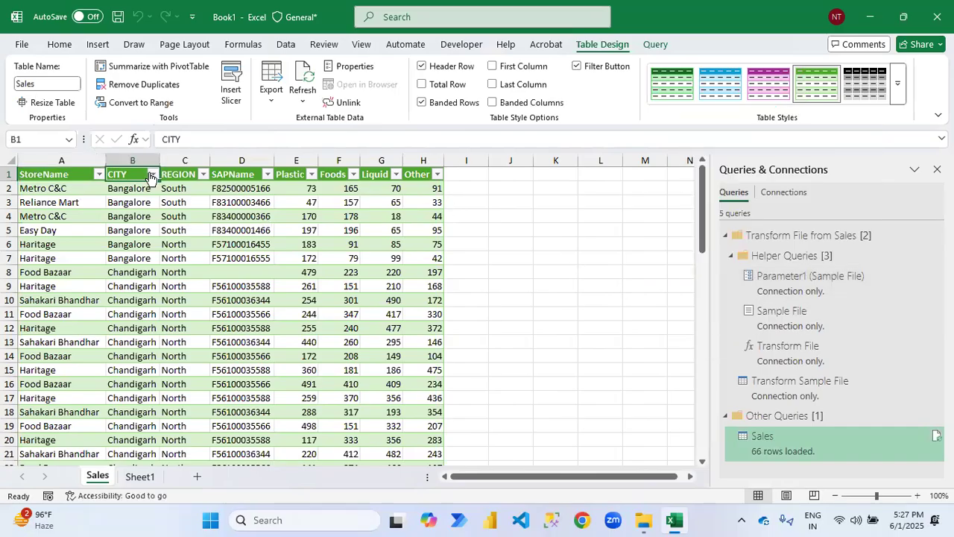
Step: Filter the CITY column of the loaded Sales table to show only Bangalore
click(153, 174)
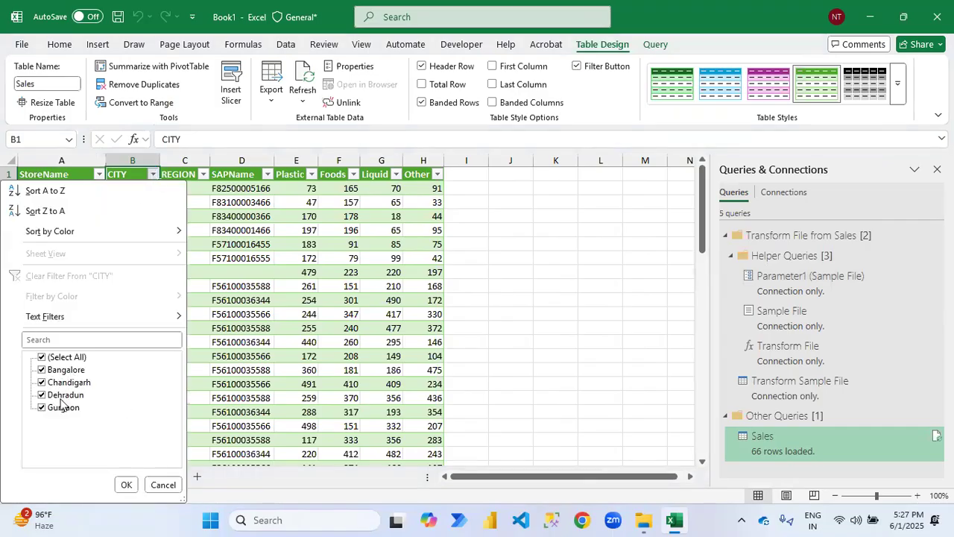
click(69, 358)
click(54, 371)
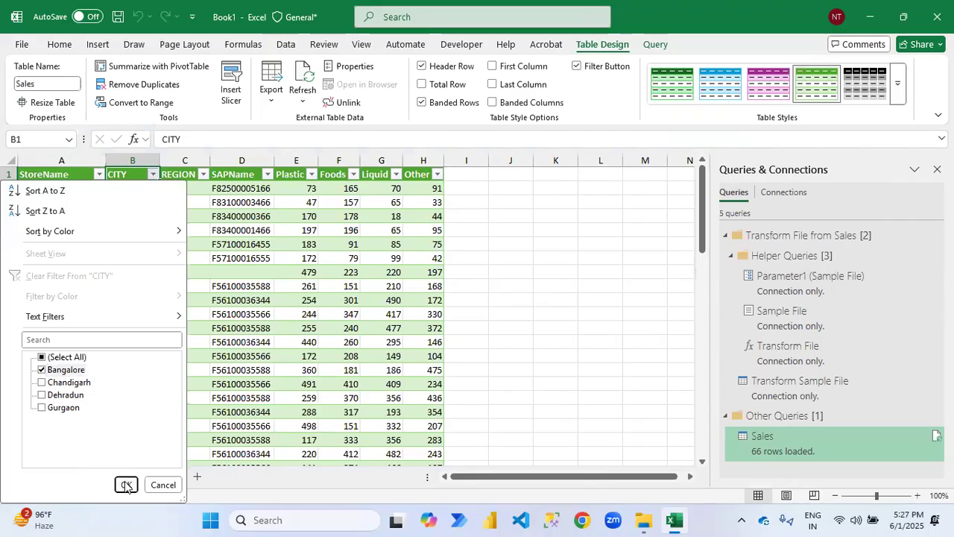
click(126, 485)
Step: Switch the CITY filter to Dehradun only and clear it to show all rows again
click(152, 173)
click(54, 372)
click(55, 395)
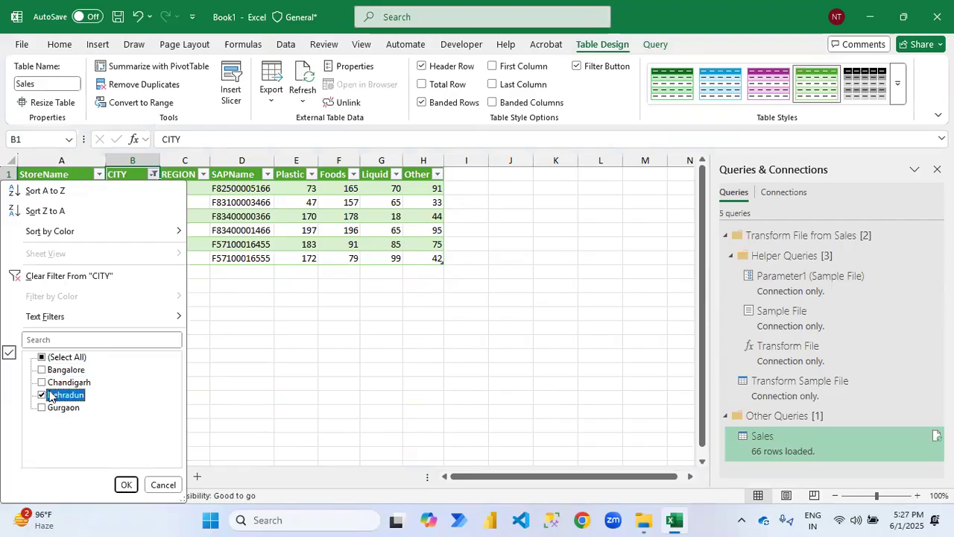
click(126, 485)
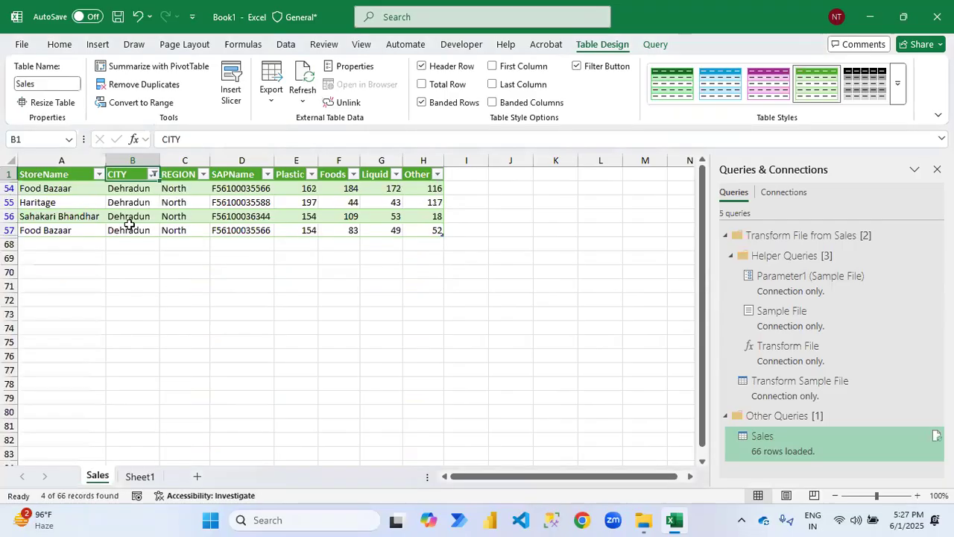
key(ctrl+shift+l)
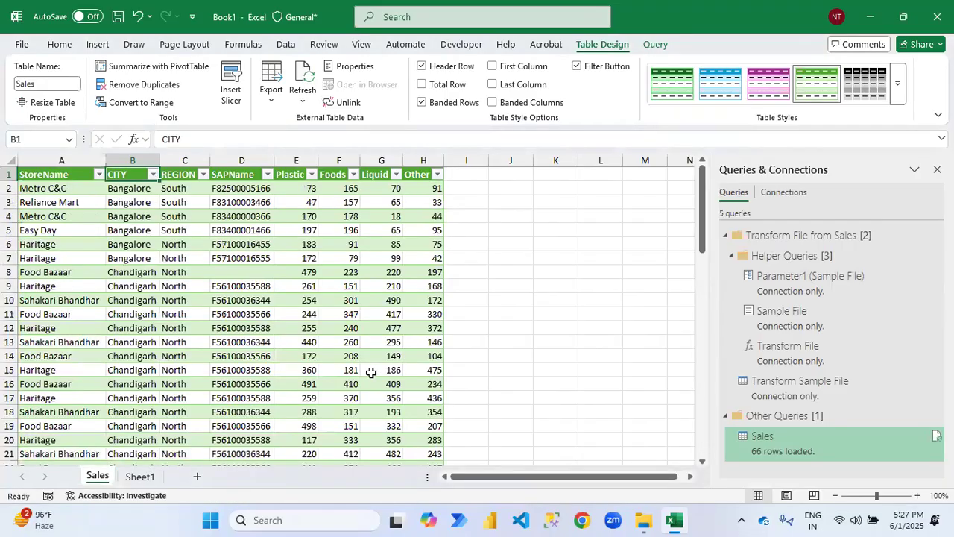
Step: Select the Sales table from the StoreName header across and down to review the compiled rows
key(Left)
key(ctrl+shift+Right)
key(ctrl+shift+Down)
key(shift+Up)
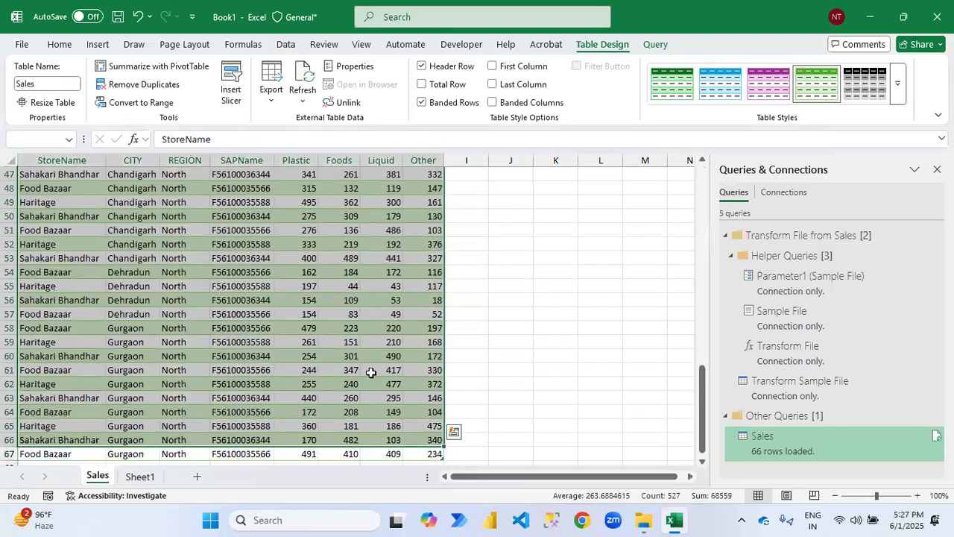
Step: Switch to the Sales folder in File Explorer and open the Chandigarh workbook
click(868, 17)
double_click(866, 23)
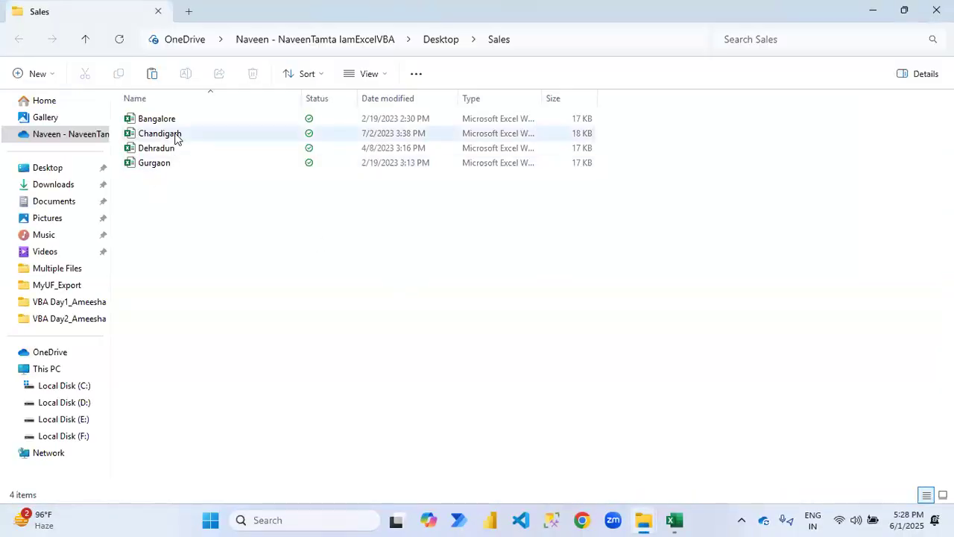
click(173, 137)
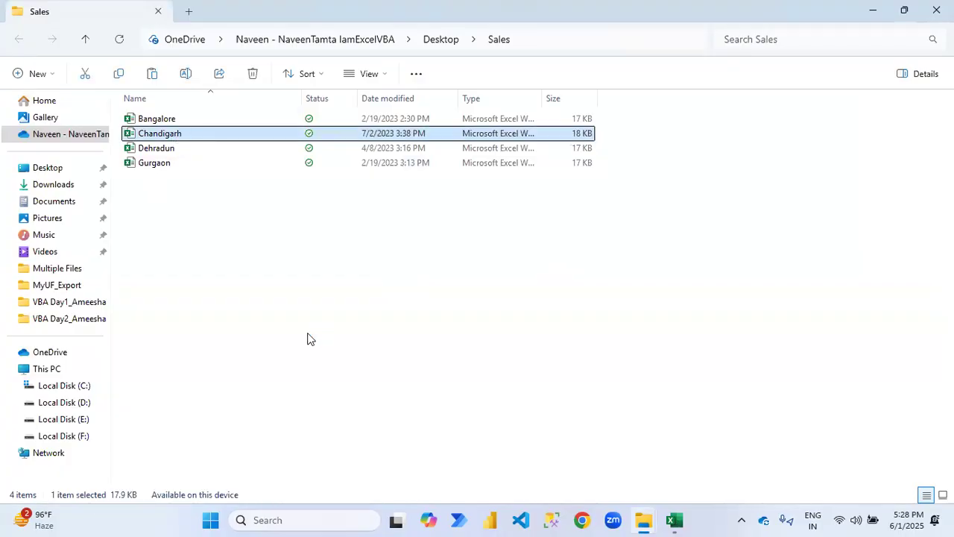
key(Return)
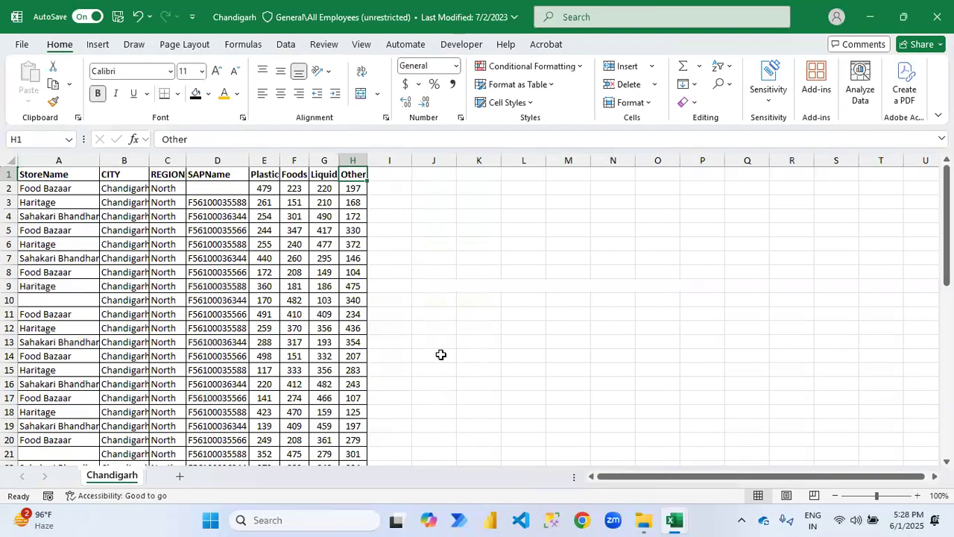
Step: Check the header row of the Chandigarh sheet and select all CITY entries from B2 down to count the source records
key(Left)
key(Left)
key(Left)
key(Left)
key(Left)
key(Left)
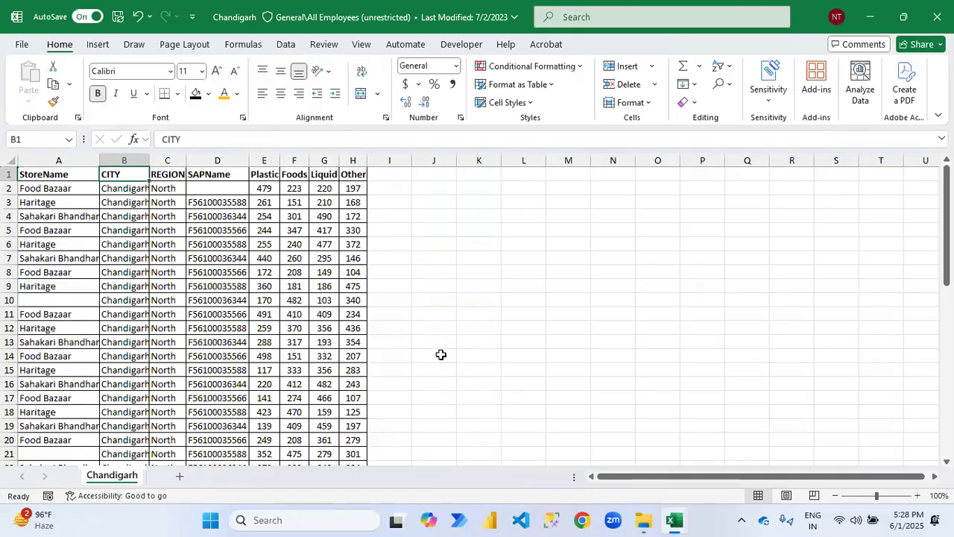
key(Down)
key(ctrl+shift+Down)
key(ctrl+Up)
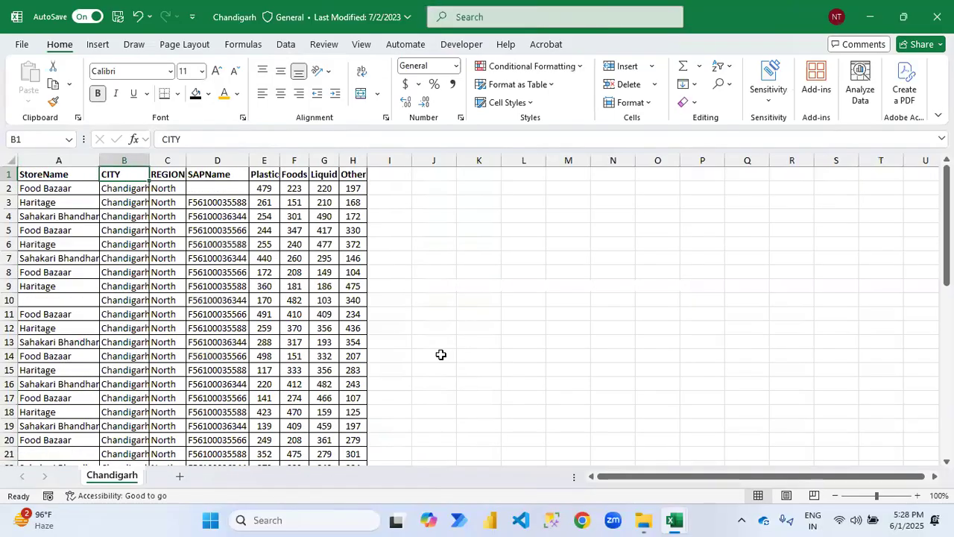
key(Home)
key(ctrl+shift+Right)
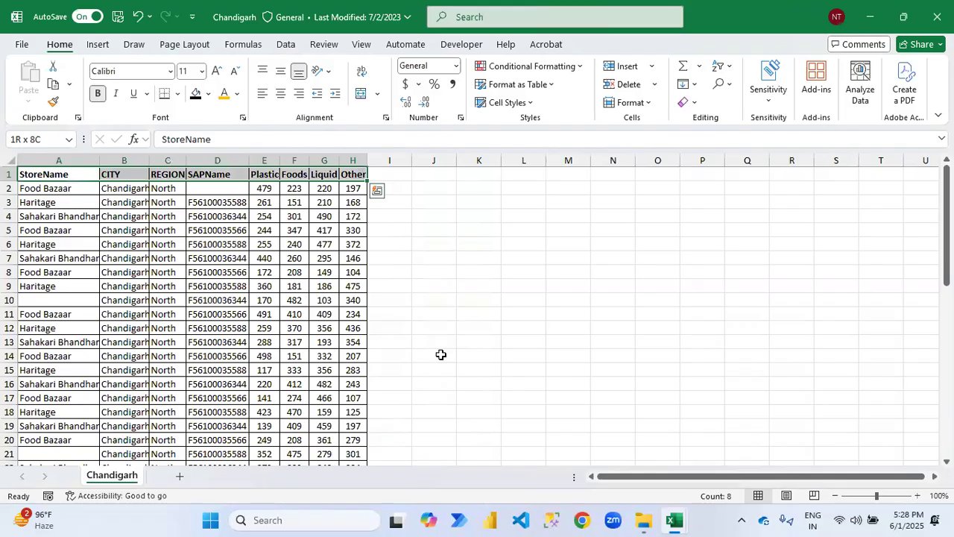
key(Right)
key(Right)
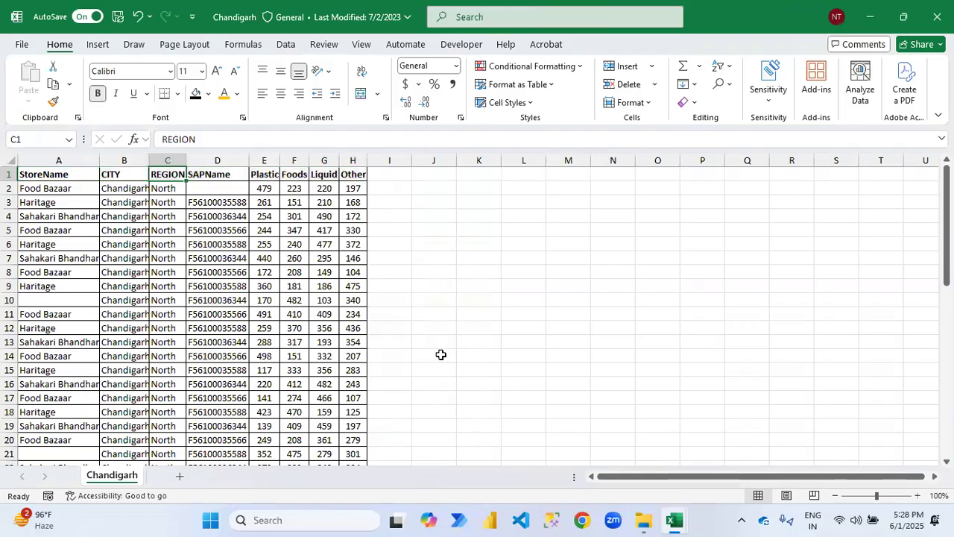
key(Left)
key(Down)
key(ctrl+shift+Down)
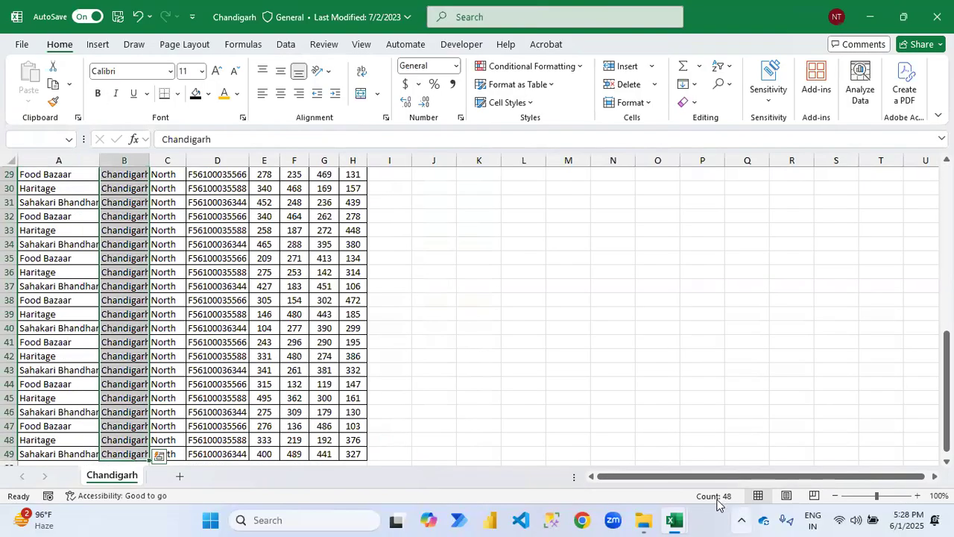
Step: Switch back to the Book1 workbook, turn on the Sales table filters and filter CITY to Chandigarh only
key(alt+Tab)
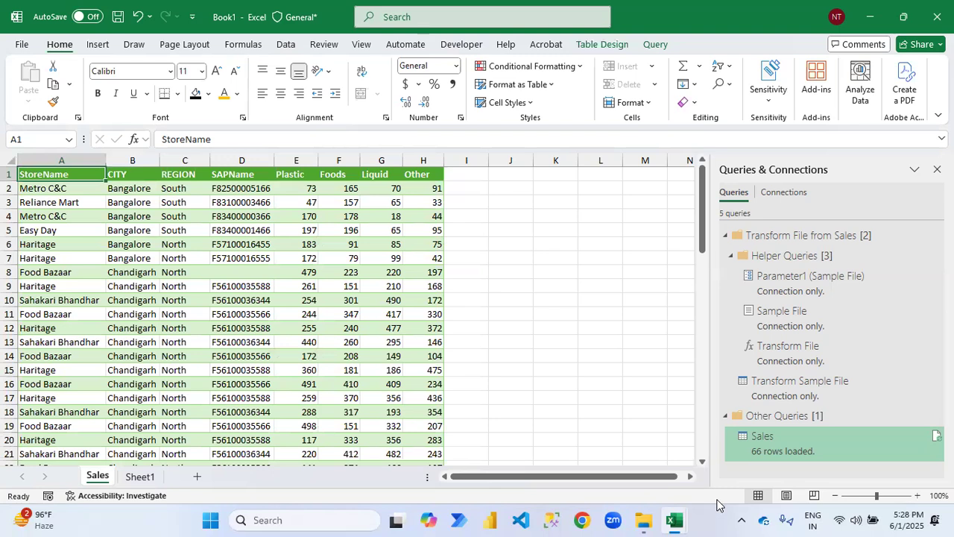
key(Right)
key(ctrl+shift+l)
key(alt+Down)
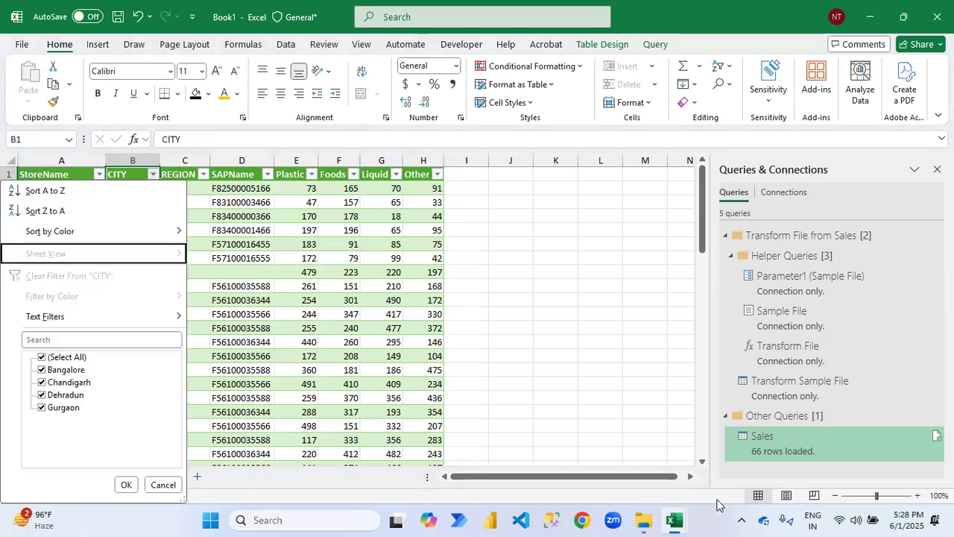
key(Down)
key(Down)
key(Down)
key(Down)
key(Down)
key(space)
key(Down)
key(space)
key(space)
key(Down)
key(space)
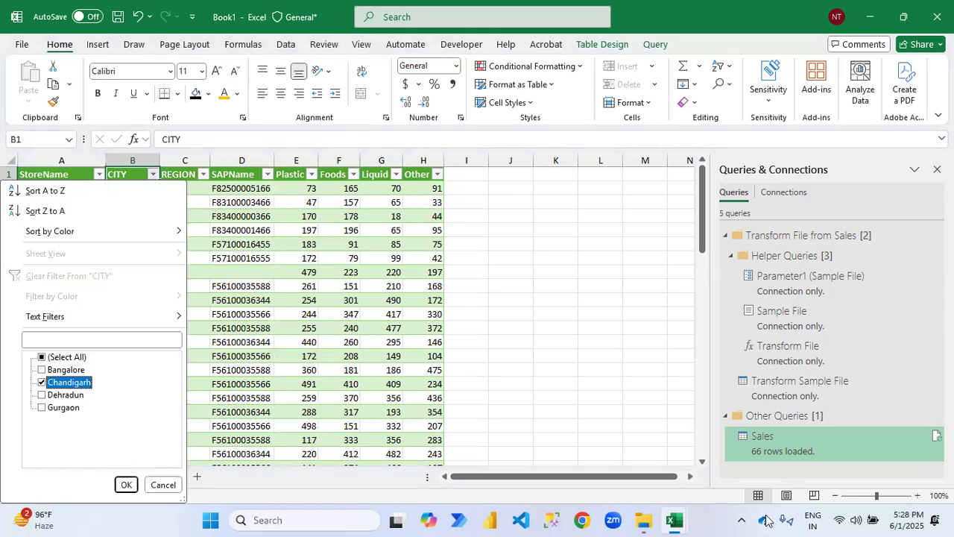
key(Return)
Step: Select the filtered Chandigarh entries in the CITY column to count the loaded records
key(Down)
key(ctrl+shift+Down)
key(shift+Down)
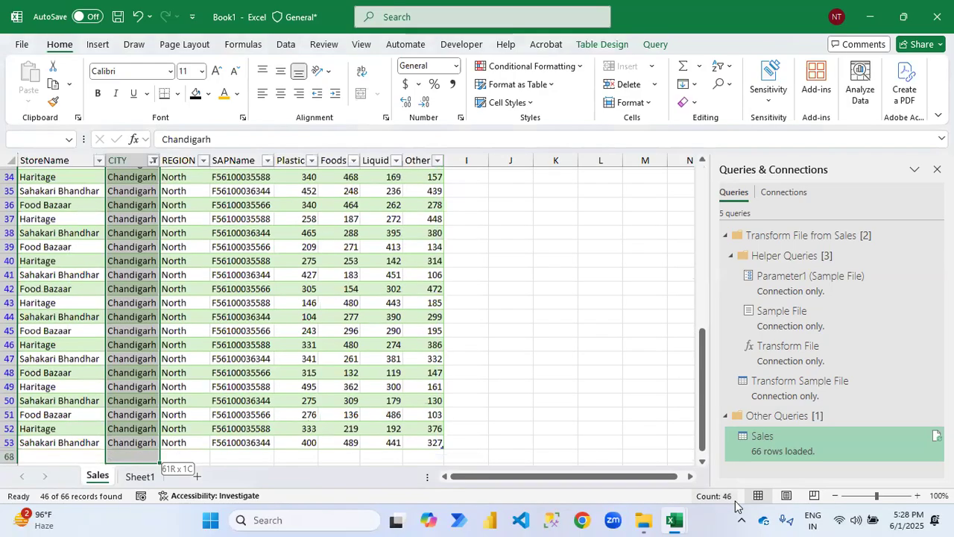
key(shift+Up)
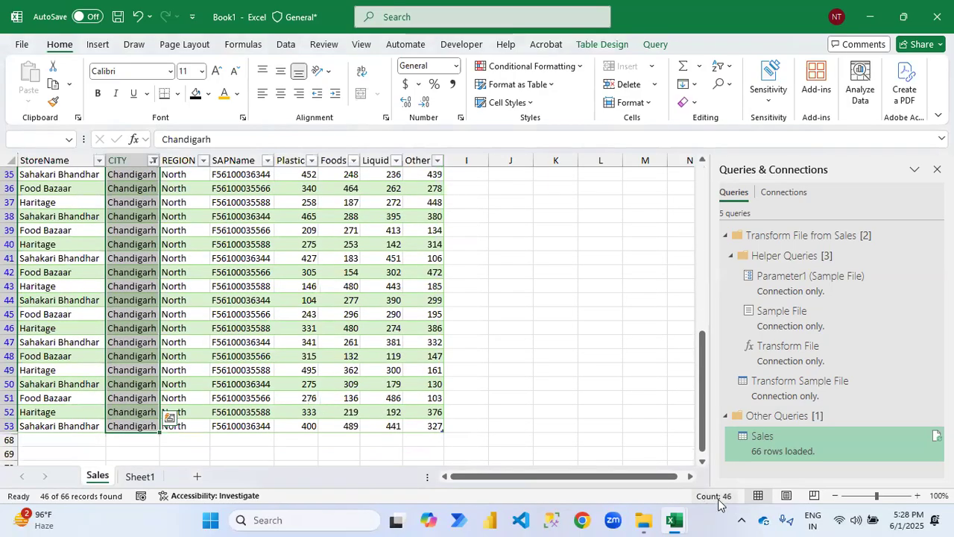
key(ctrl+Up)
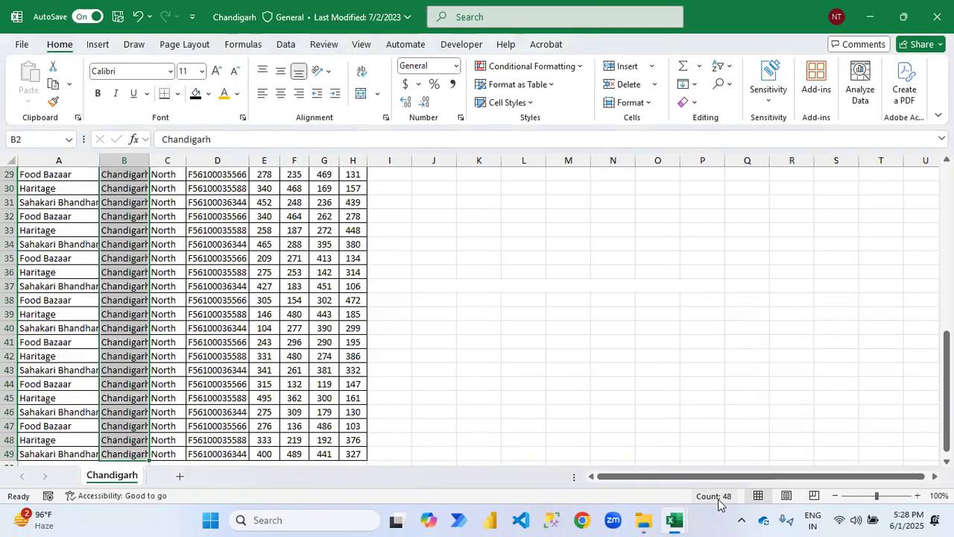
Step: Return to the Chandigarh workbook, go down the StoreName column and select the record in row 10
key(ctrl+Home)
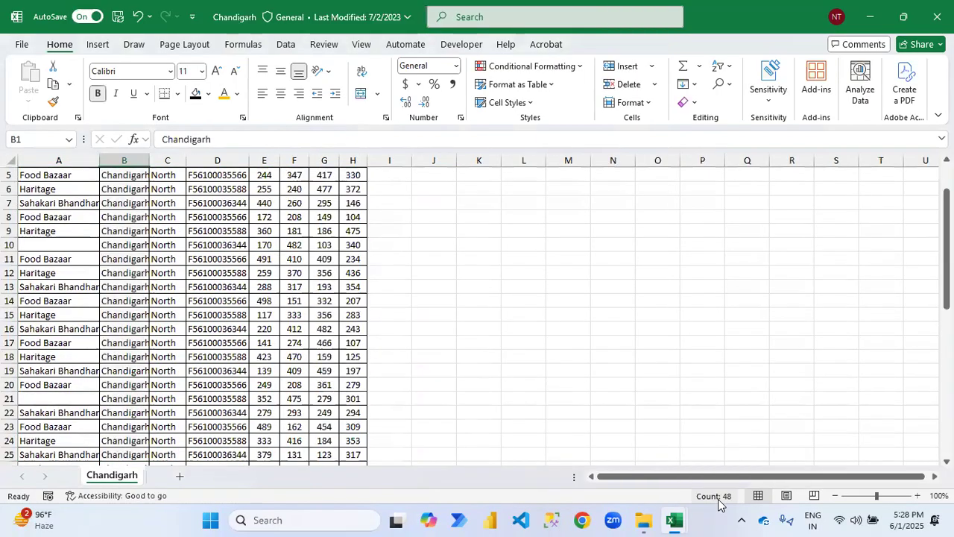
key(Down)
key(Down)
key(Down)
key(Down)
key(Down)
key(Down)
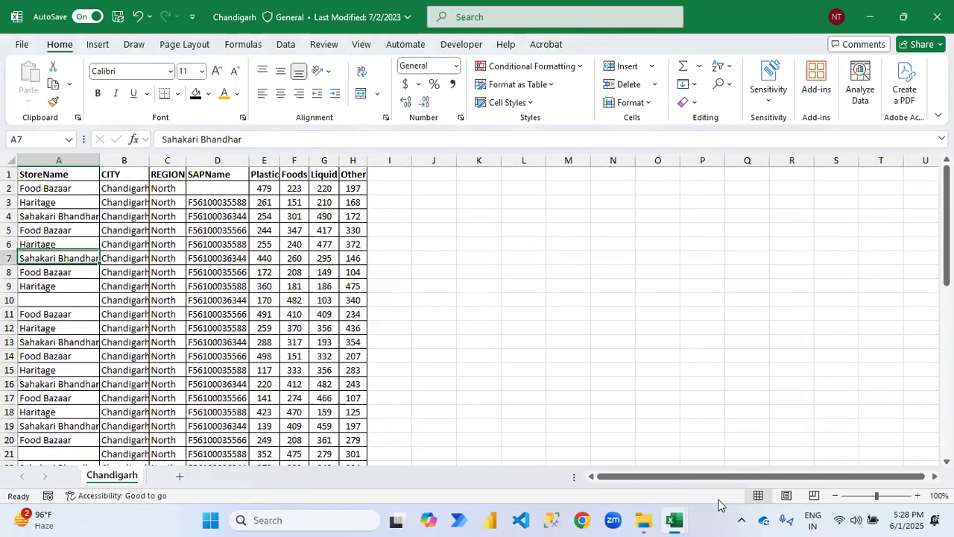
key(Down)
key(Down)
key(Down)
key(shift+Right)
key(shift+Right)
key(shift+Right)
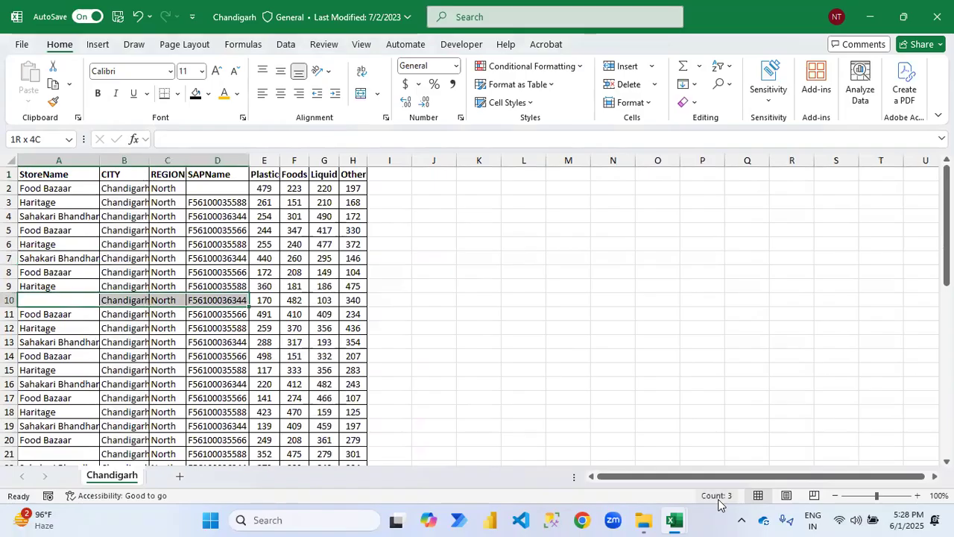
key(shift+Right)
key(shift+Right)
key(shift+Right)
Step: Go through the remaining StoreName entries down to row 49 to look for blank store names
key(Down)
key(Down)
key(Down)
key(Down)
key(Down)
key(Down)
key(Down)
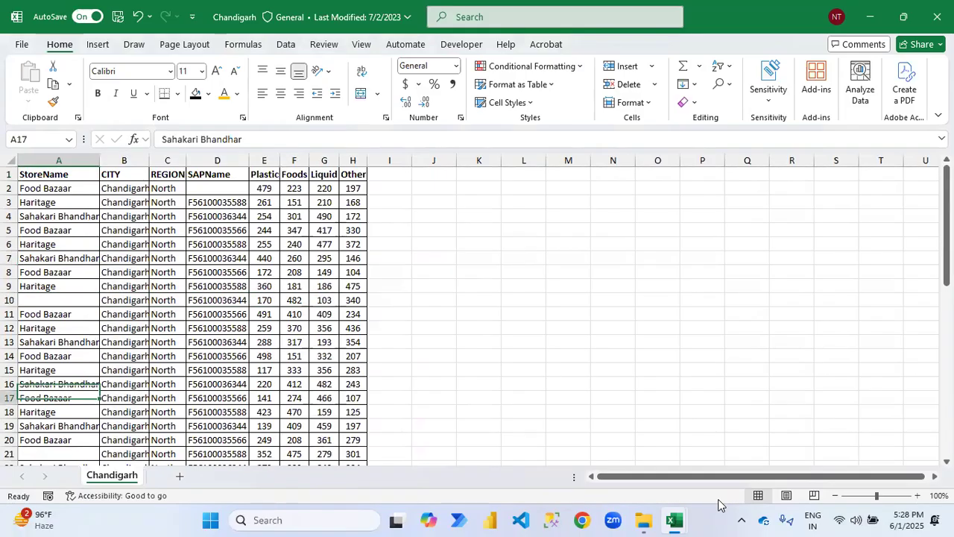
key(Down)
key(Down)
key(Down)
key(Down)
key(Down)
key(Down)
key(Down)
key(Down)
key(Down)
key(Down)
key(Down)
key(Down)
key(Down)
key(Down)
key(Down)
key(Down)
key(Down)
key(Down)
key(ctrl+Down)
key(Right)
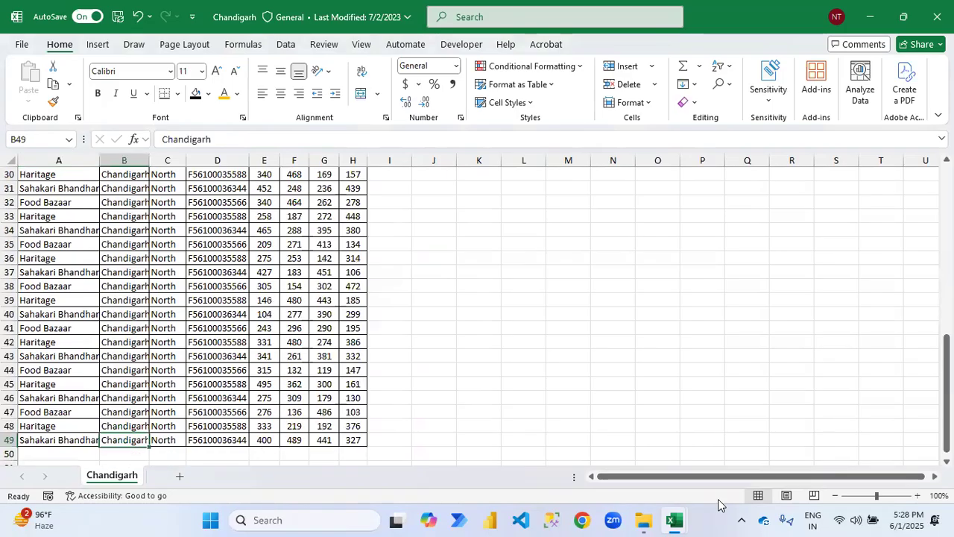
key(ctrl+Up)
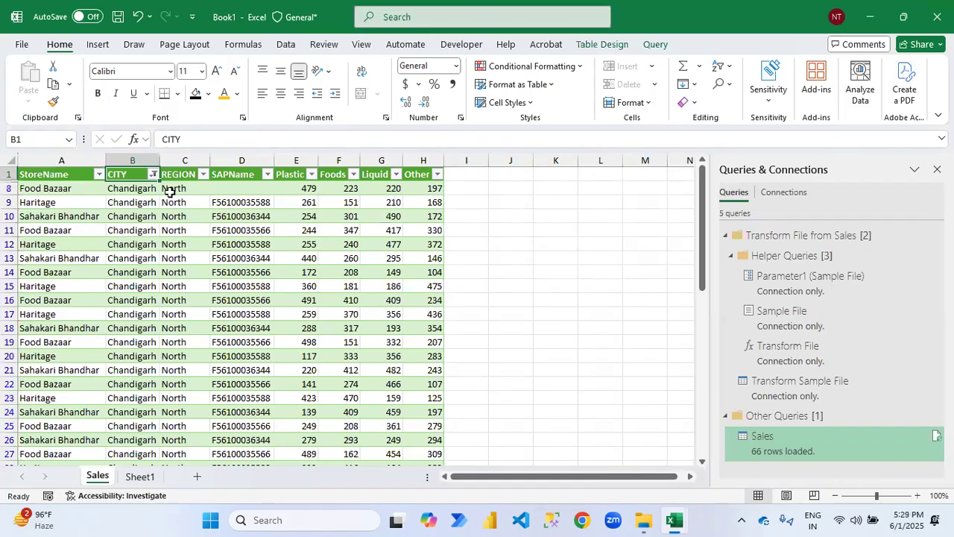
Step: Back in Book1, remove the filters from the Sales table and select all its data to review the full result
click(74, 177)
scroll(75, 179, up, 2)
key(ctrl+shift+Right)
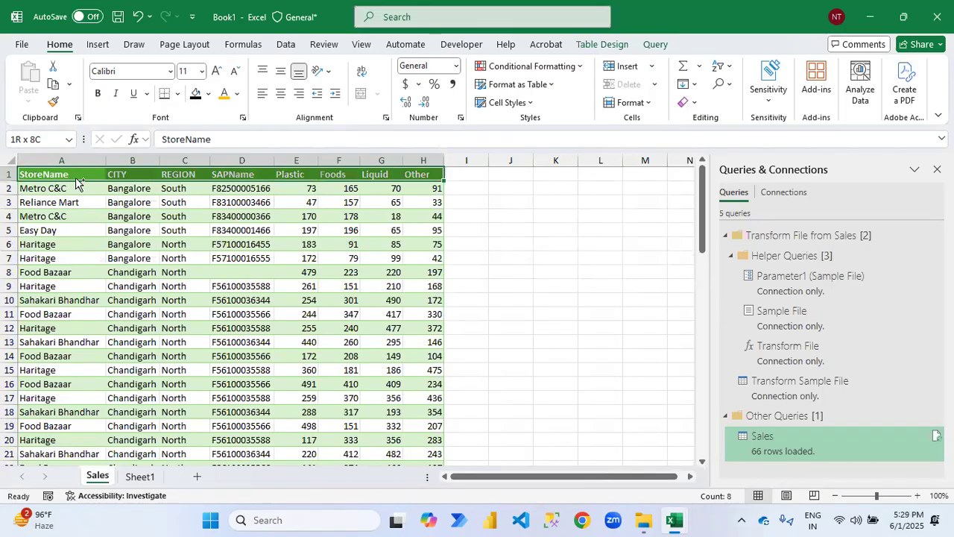
key(ctrl+shift+Down)
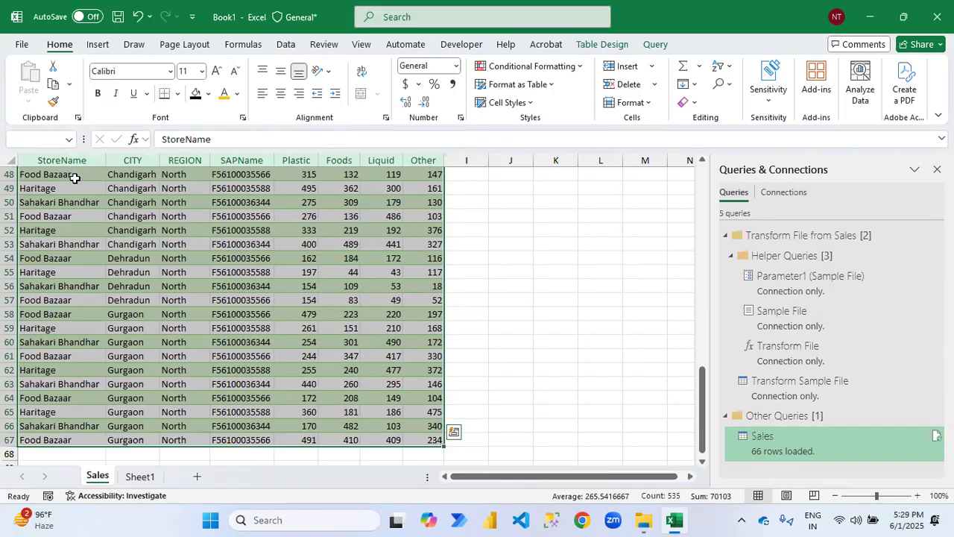
key(ctrl+Home)
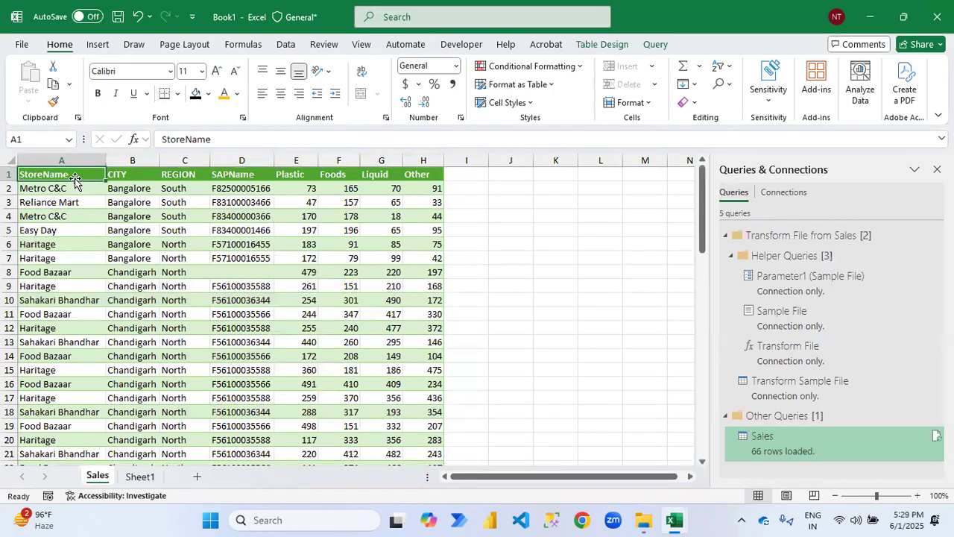